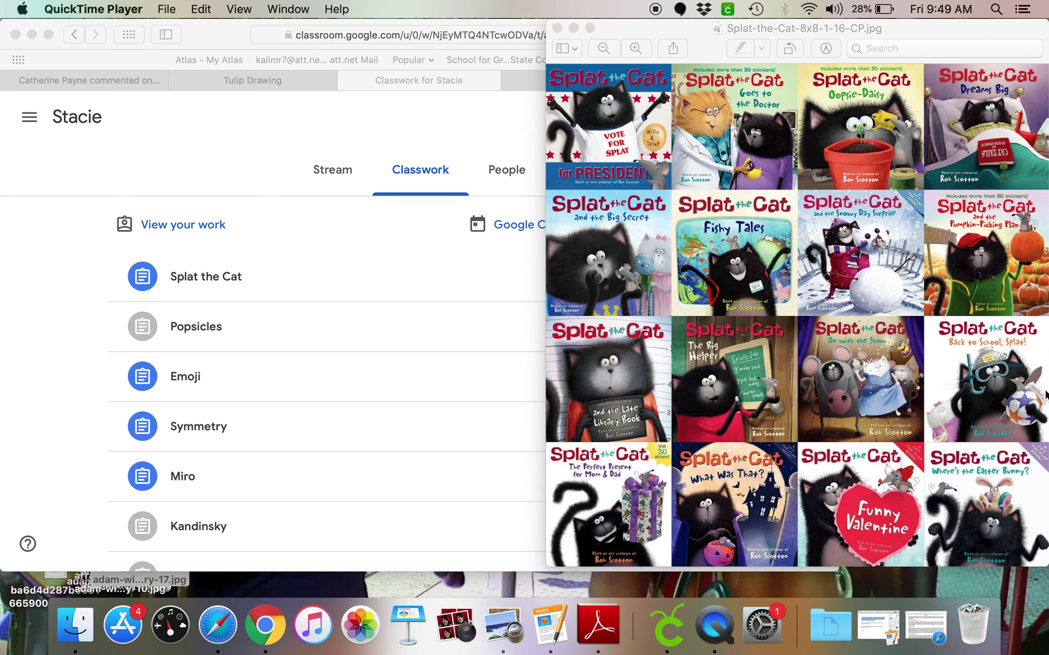
# - Create a new blank Google Drawing from the Splat the Cat assignment and open it in its own tab
pyautogui.click(492, 269)
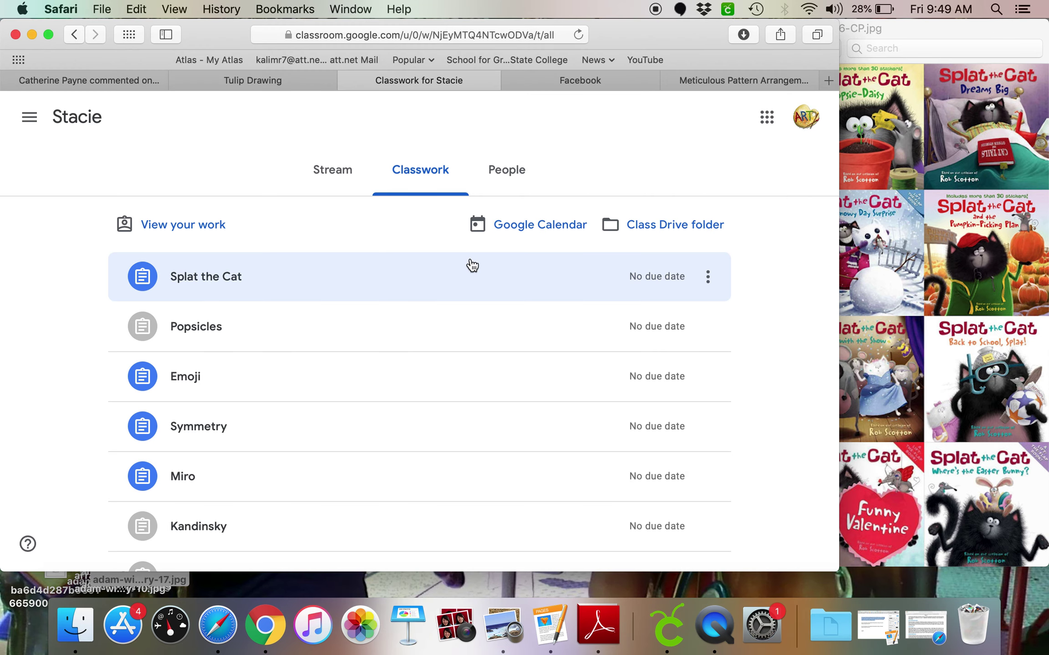
pyautogui.click(298, 270)
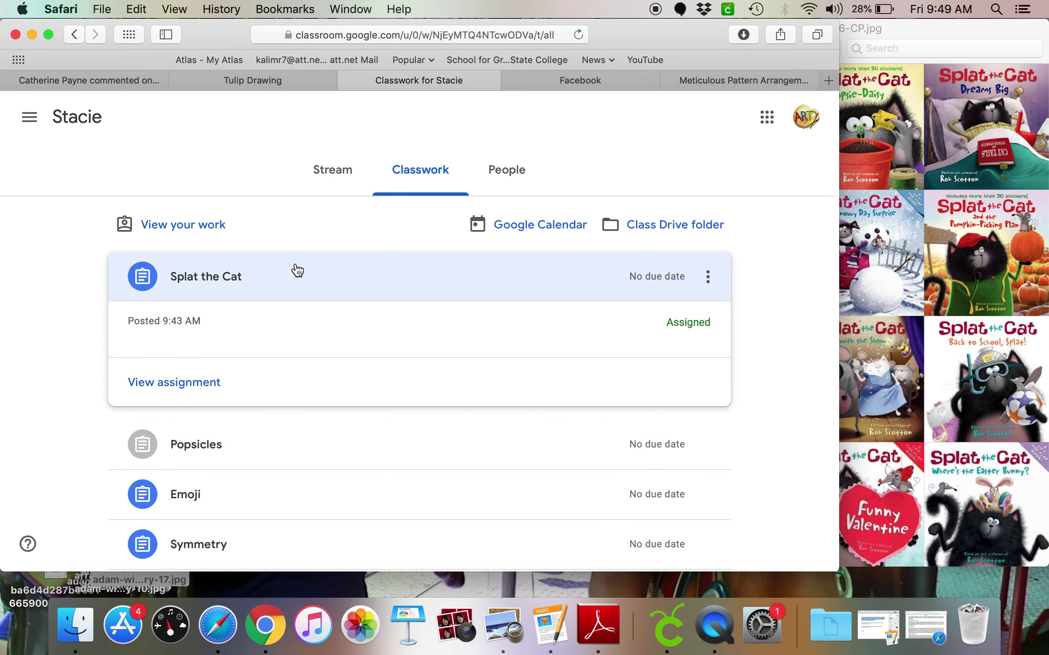
pyautogui.click(187, 394)
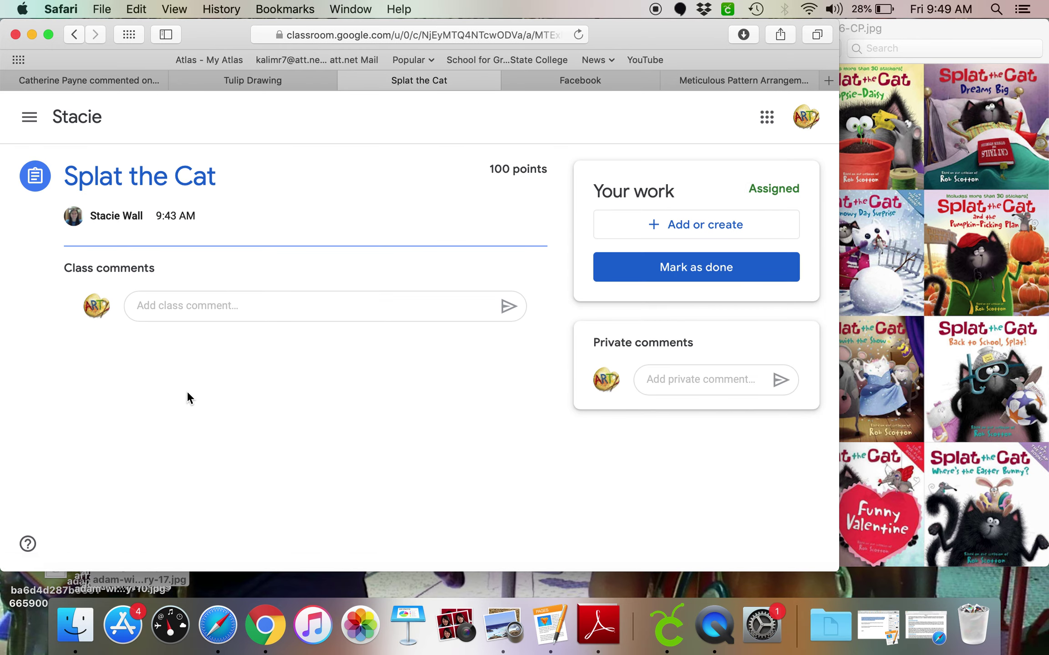
pyautogui.click(698, 232)
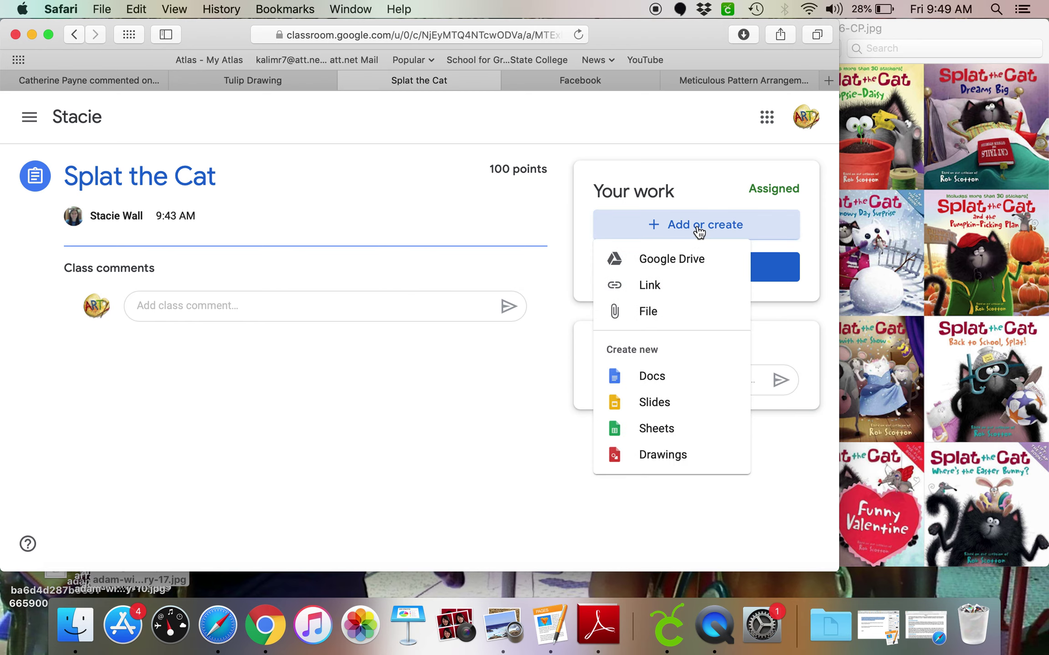
pyautogui.click(679, 456)
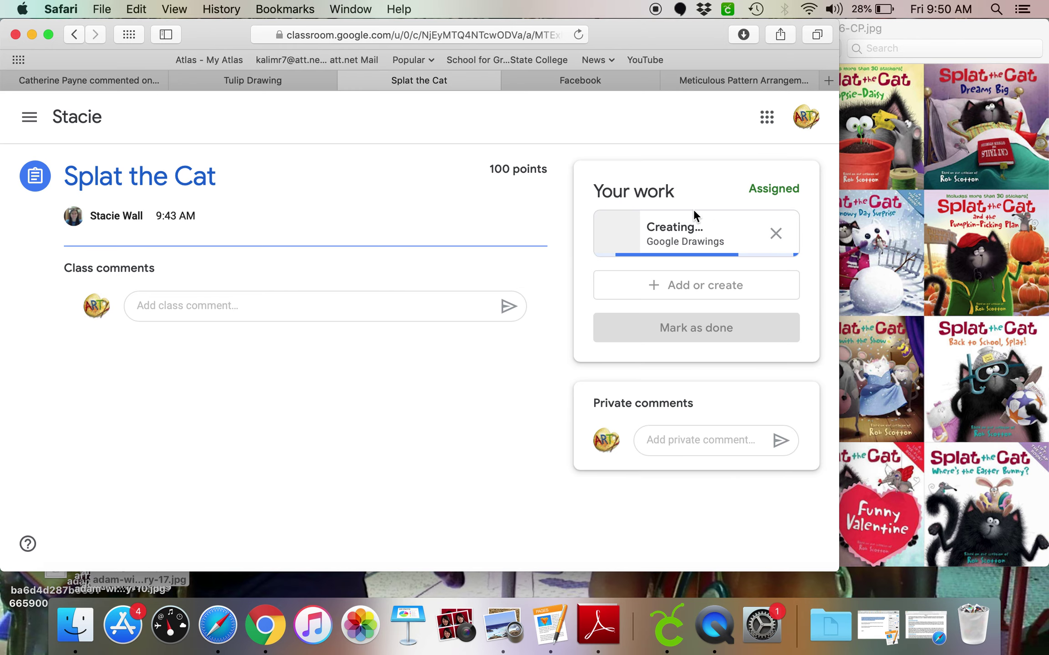
pyautogui.click(689, 226)
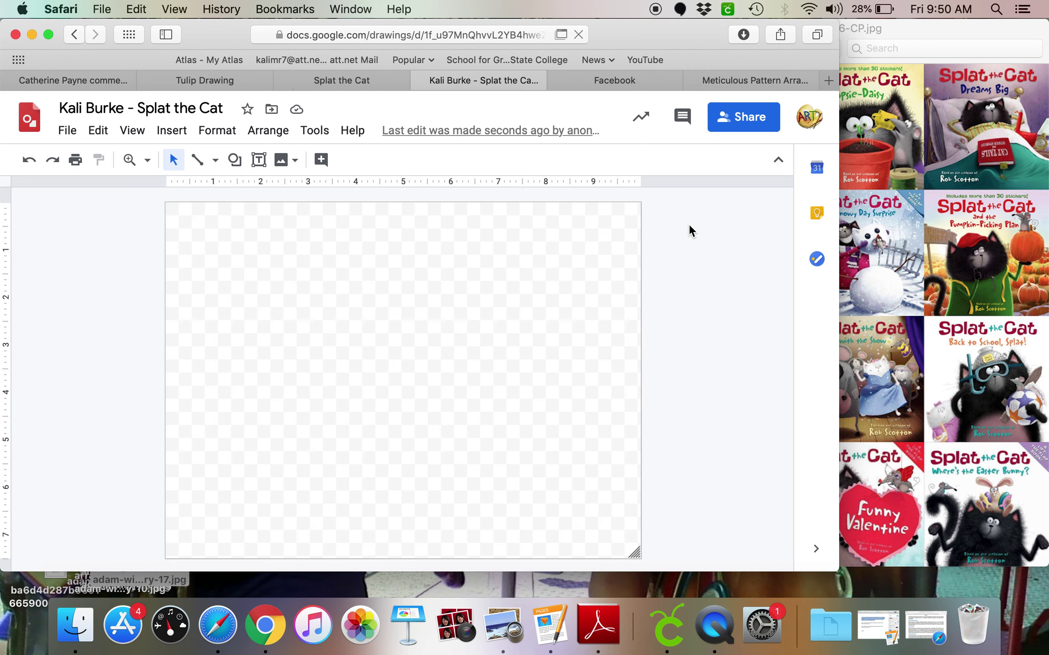
# - Draw a rectangle over the whole canvas and fill it light purple as the background
pyautogui.click(235, 160)
pyautogui.moveTo(248, 191)
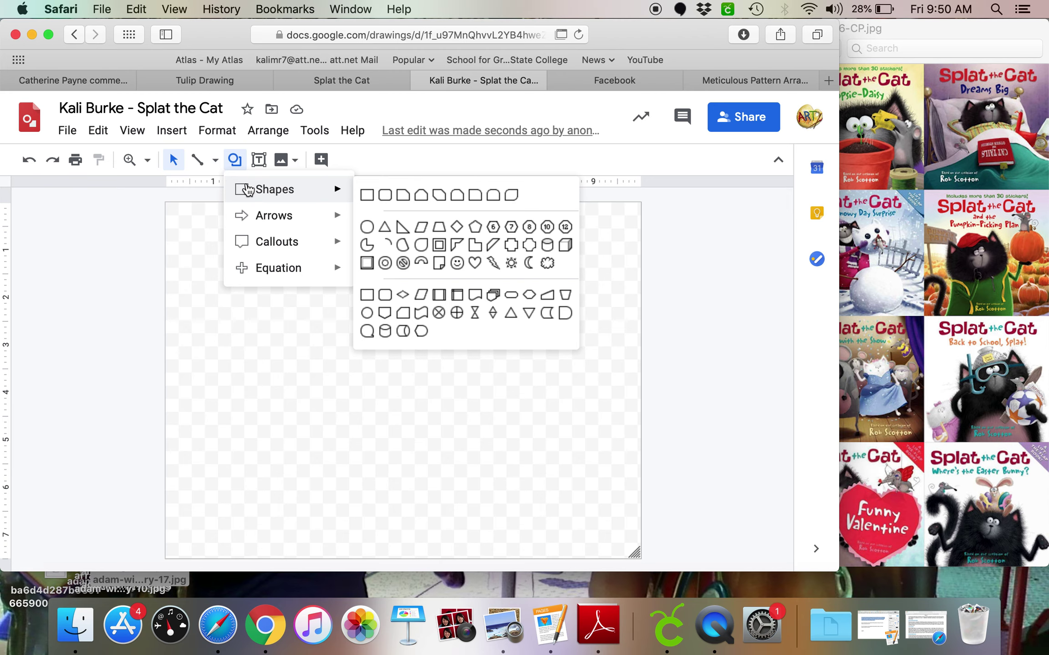
pyautogui.click(369, 195)
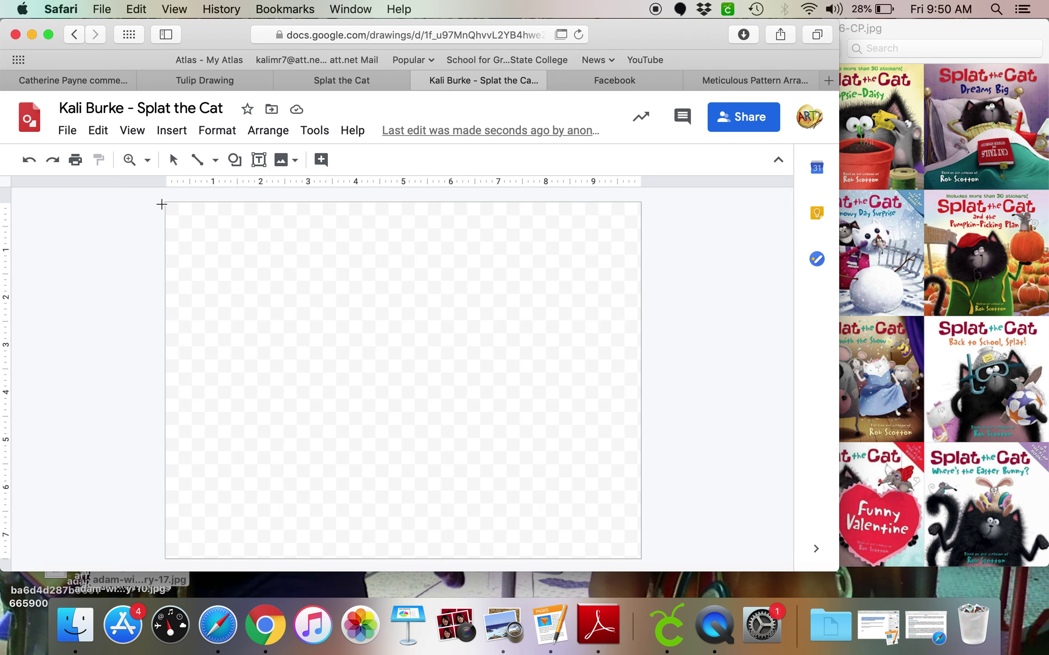
pyautogui.moveTo(164, 200); pyautogui.dragTo(641, 559)
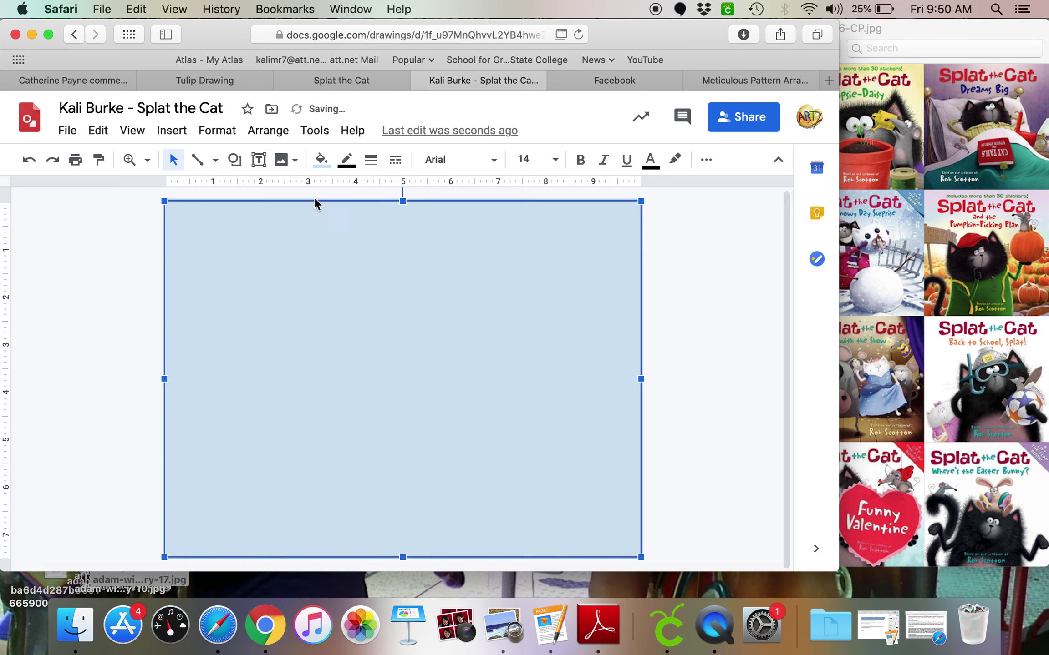
pyautogui.click(322, 160)
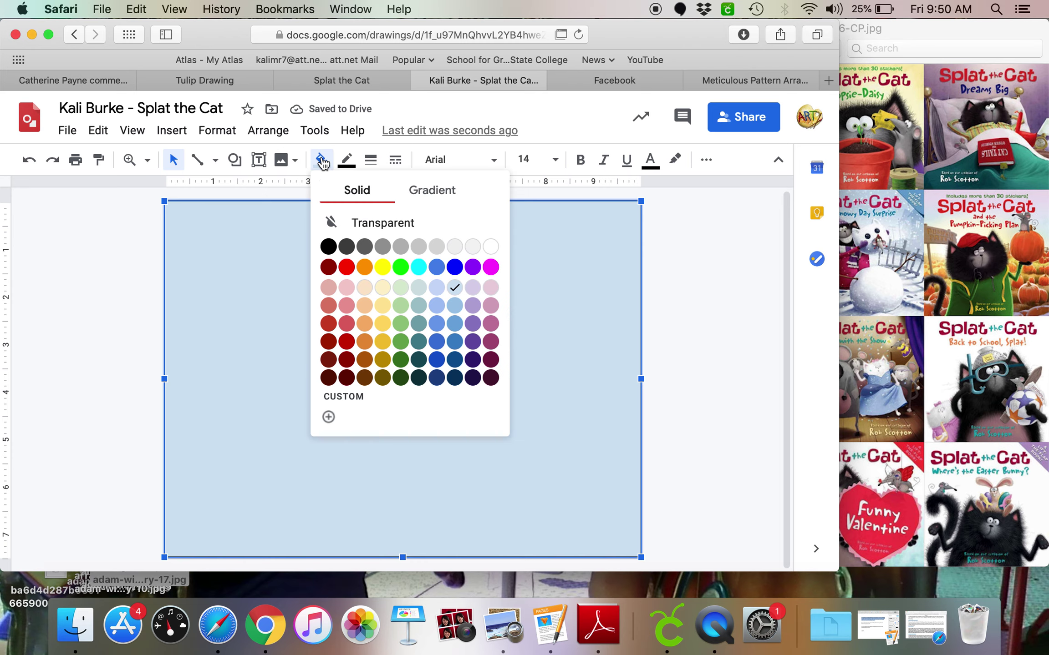
pyautogui.click(472, 288)
pyautogui.click(729, 376)
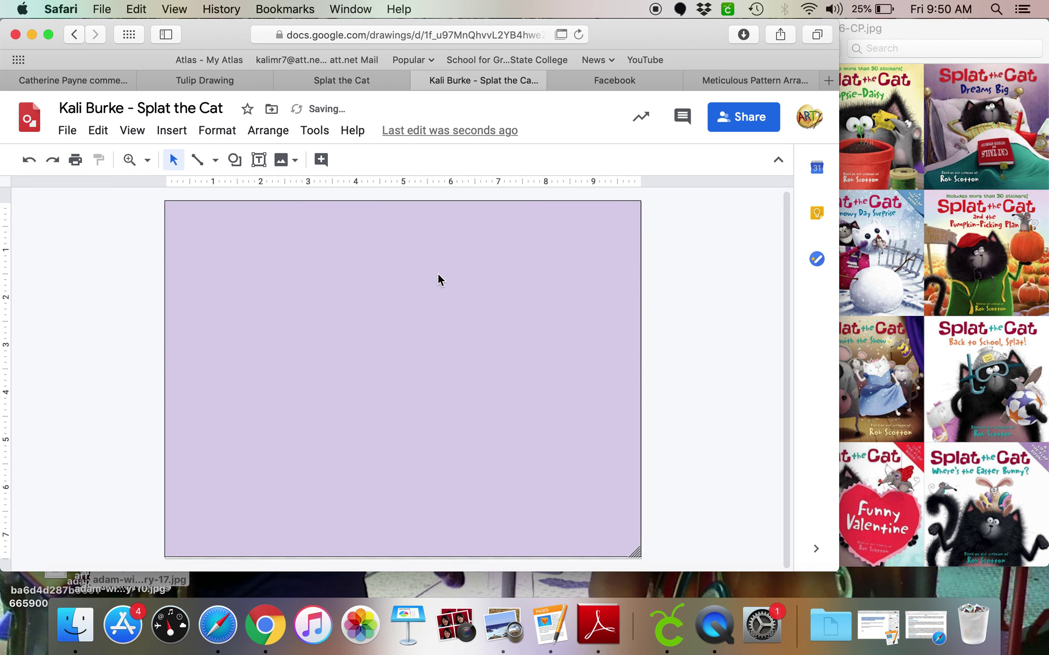
# - Draw a tall rounded-top rectangle at the bottom centre and fill it black as the cat's body
pyautogui.click(234, 161)
pyautogui.moveTo(246, 189)
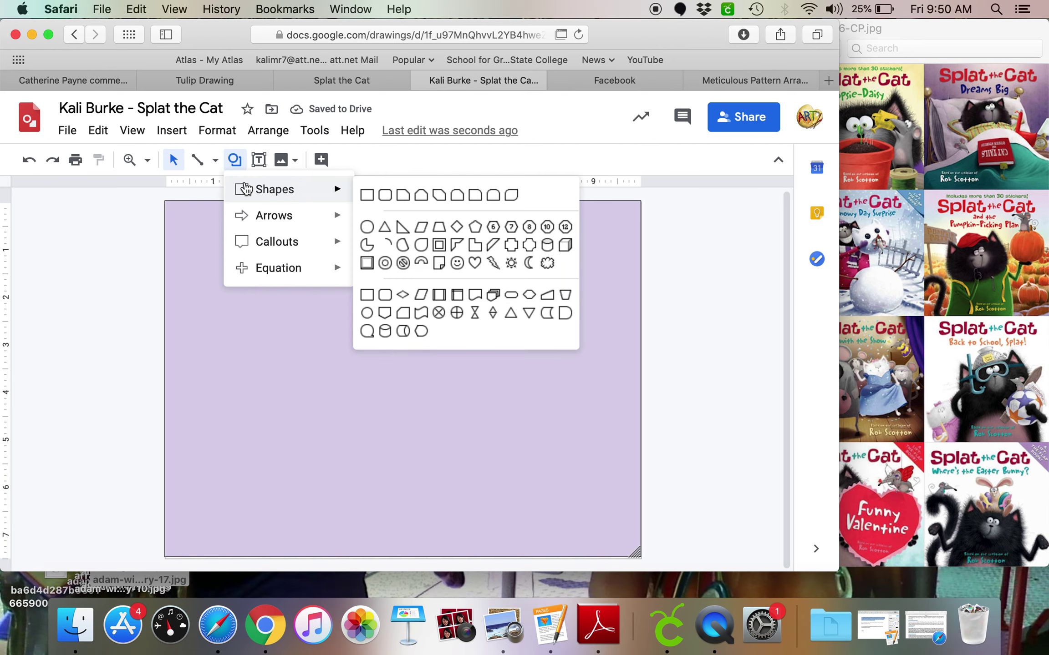
pyautogui.click(491, 196)
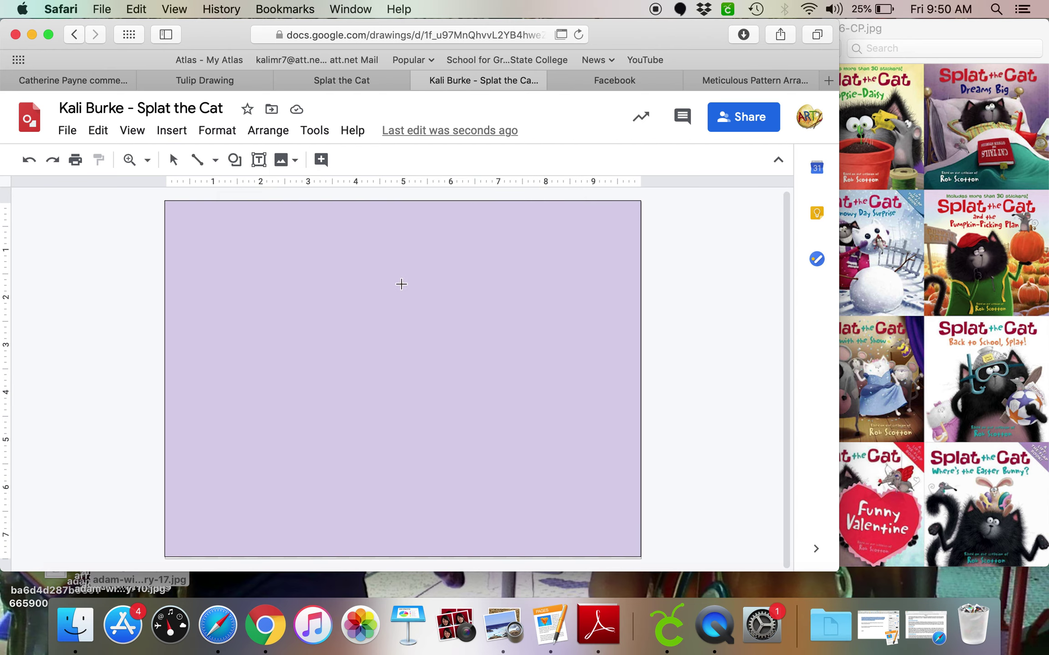
pyautogui.moveTo(298, 554); pyautogui.dragTo(475, 342)
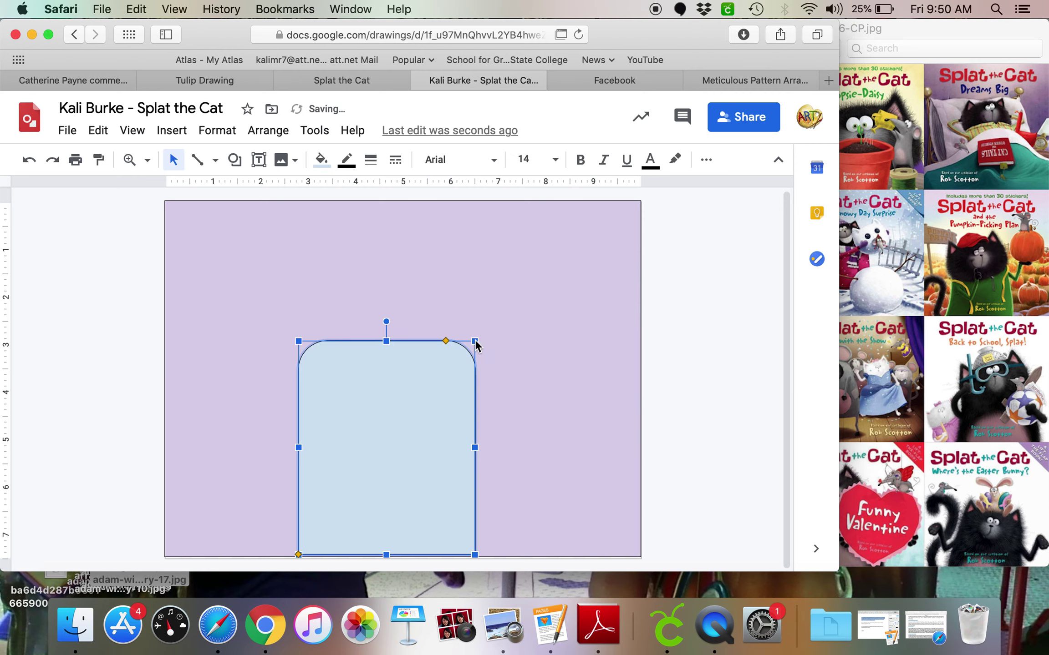
pyautogui.click(1022, 318)
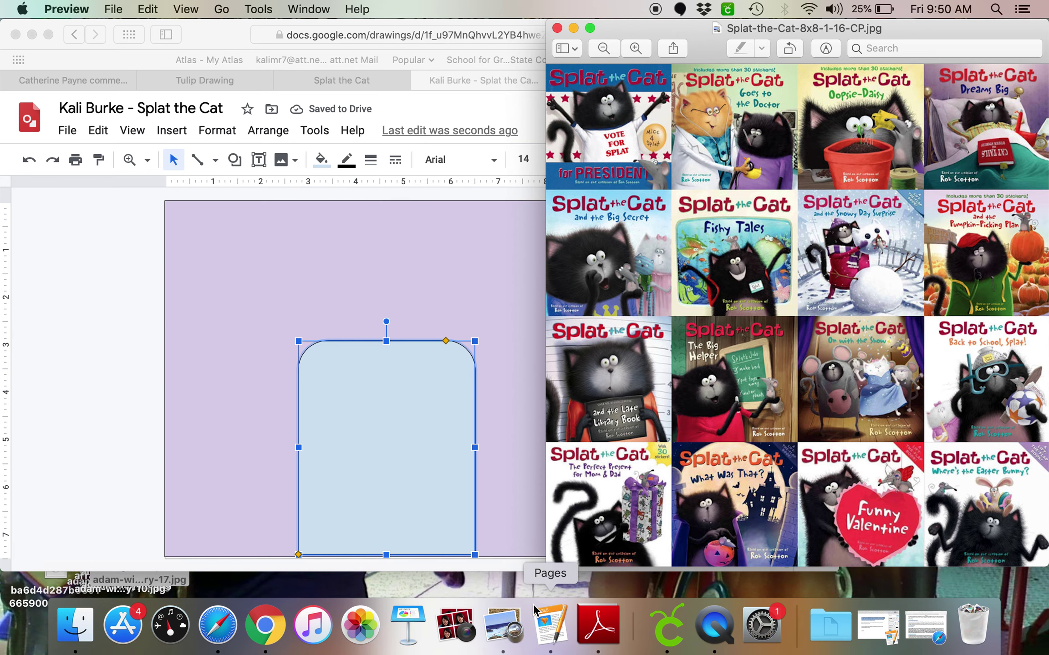
pyautogui.click(470, 410)
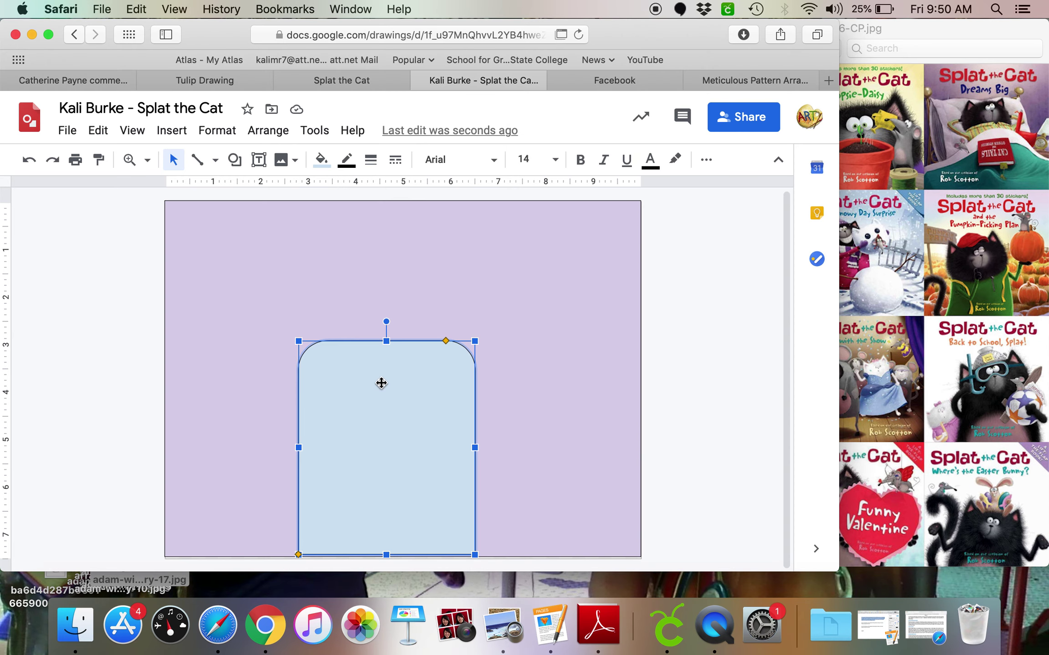
pyautogui.click(320, 163)
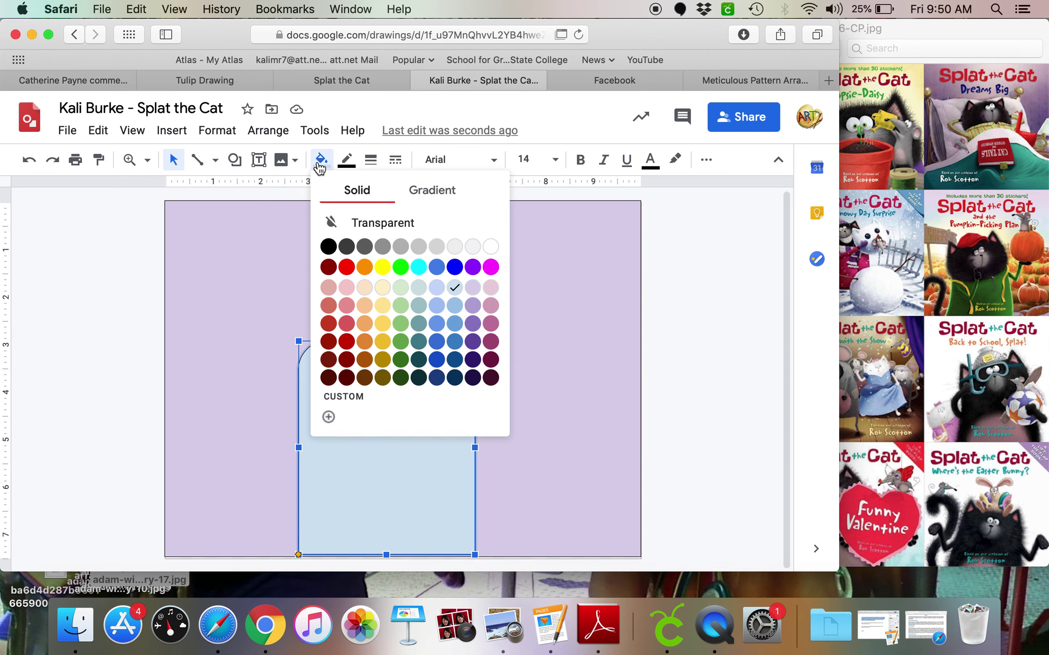
pyautogui.click(328, 246)
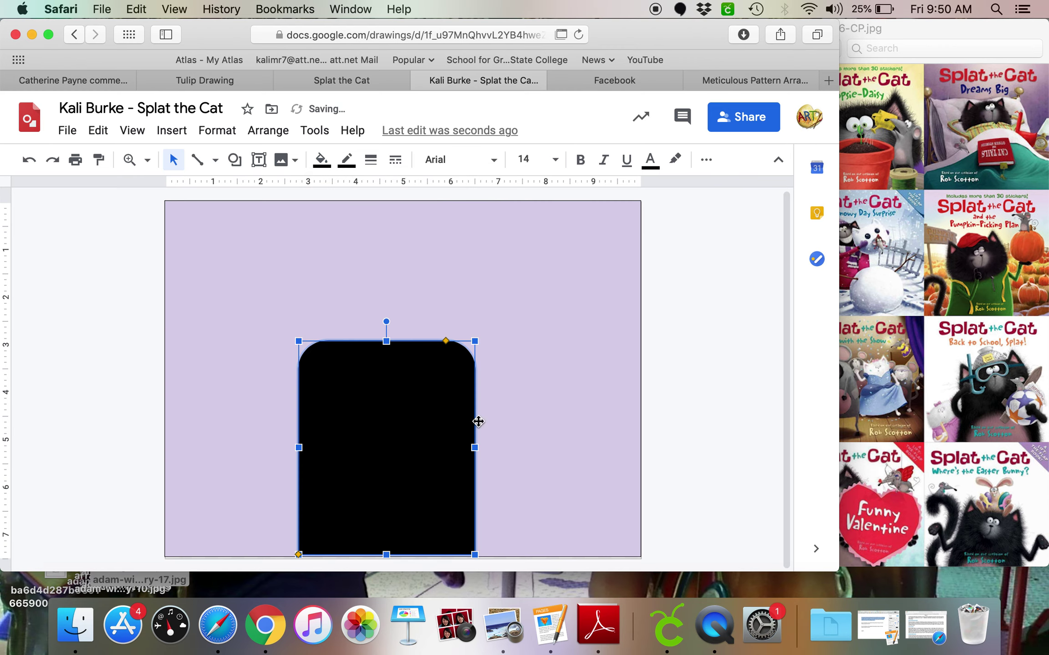
pyautogui.click(516, 427)
pyautogui.click(234, 160)
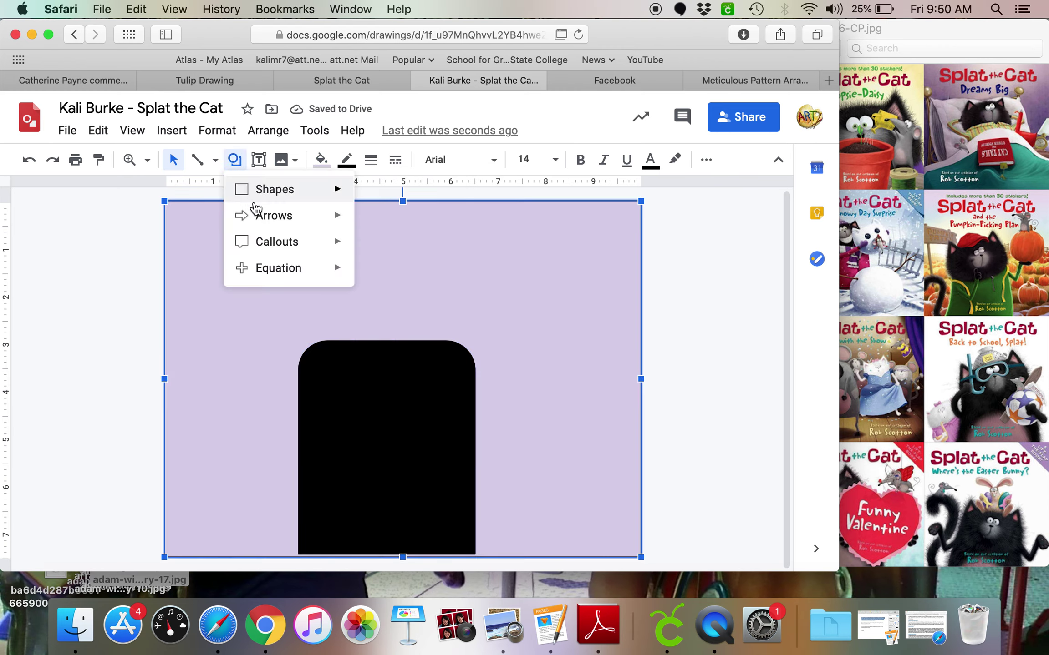
# - Draw a narrow rounded rectangle beside the body's left side, tilt it, and fill it black as an arm
pyautogui.moveTo(256, 196)
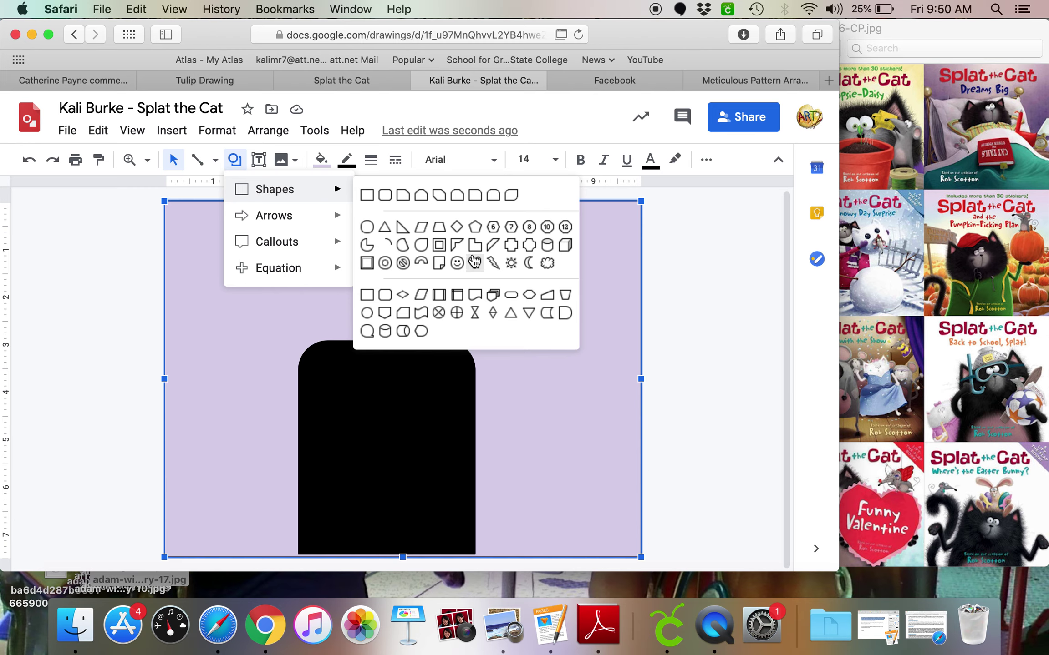
pyautogui.click(491, 196)
pyautogui.moveTo(235, 294); pyautogui.dragTo(266, 410)
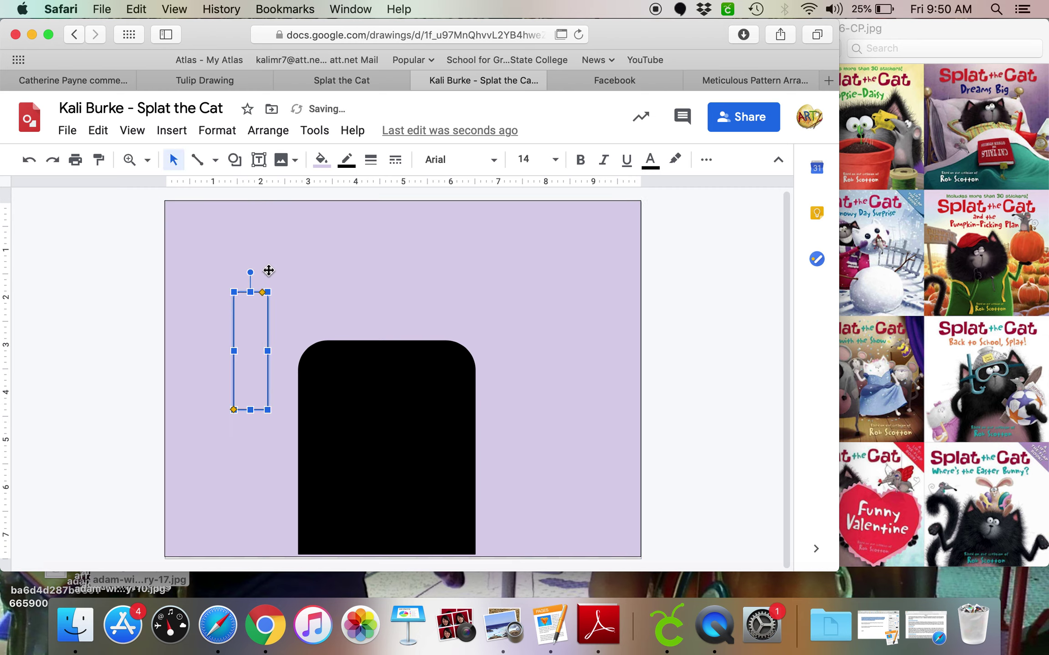
pyautogui.moveTo(251, 273); pyautogui.dragTo(194, 272)
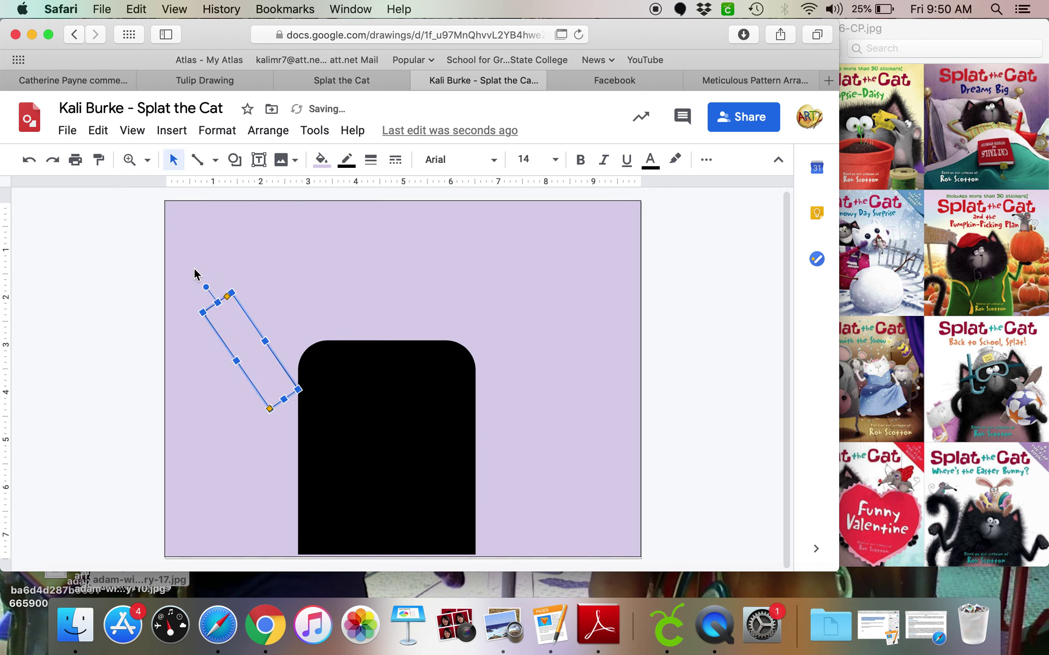
pyautogui.moveTo(241, 358); pyautogui.dragTo(264, 412)
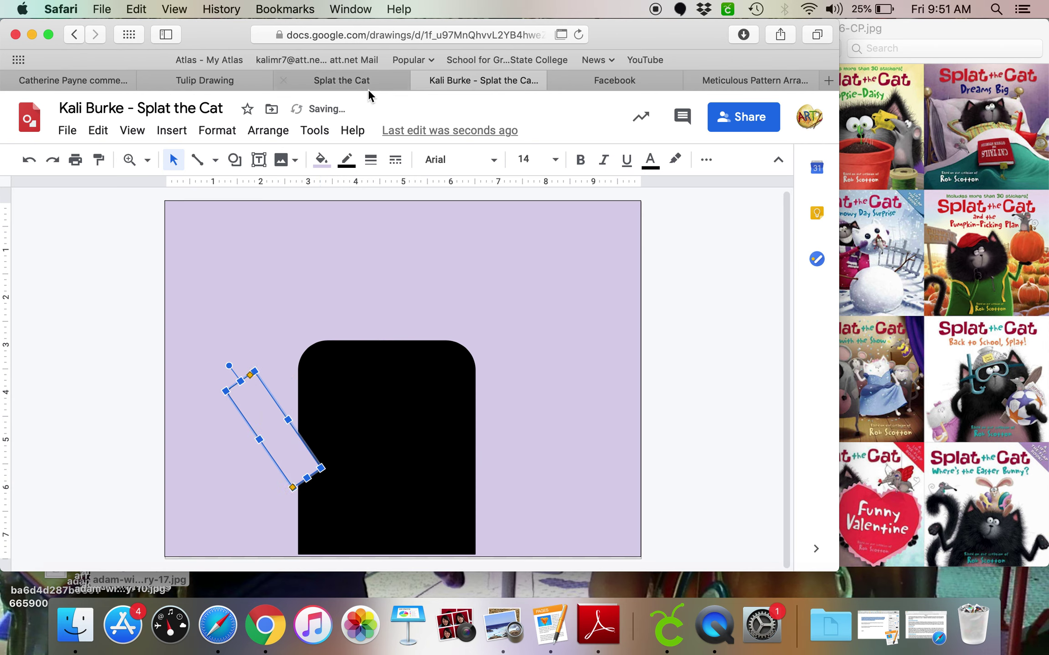
pyautogui.click(321, 160)
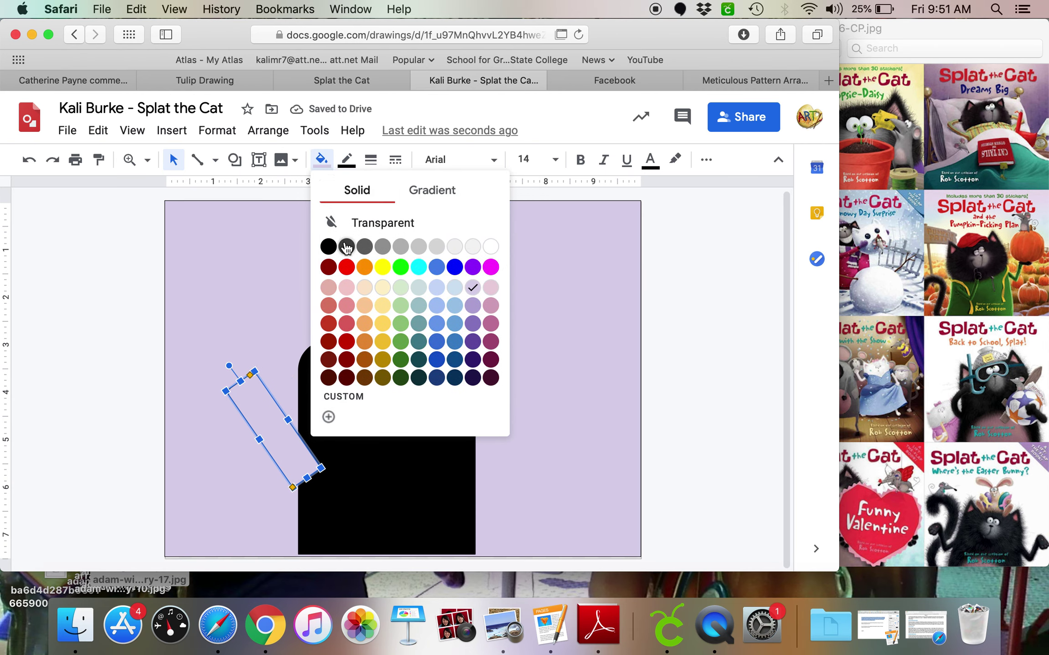
pyautogui.click(328, 246)
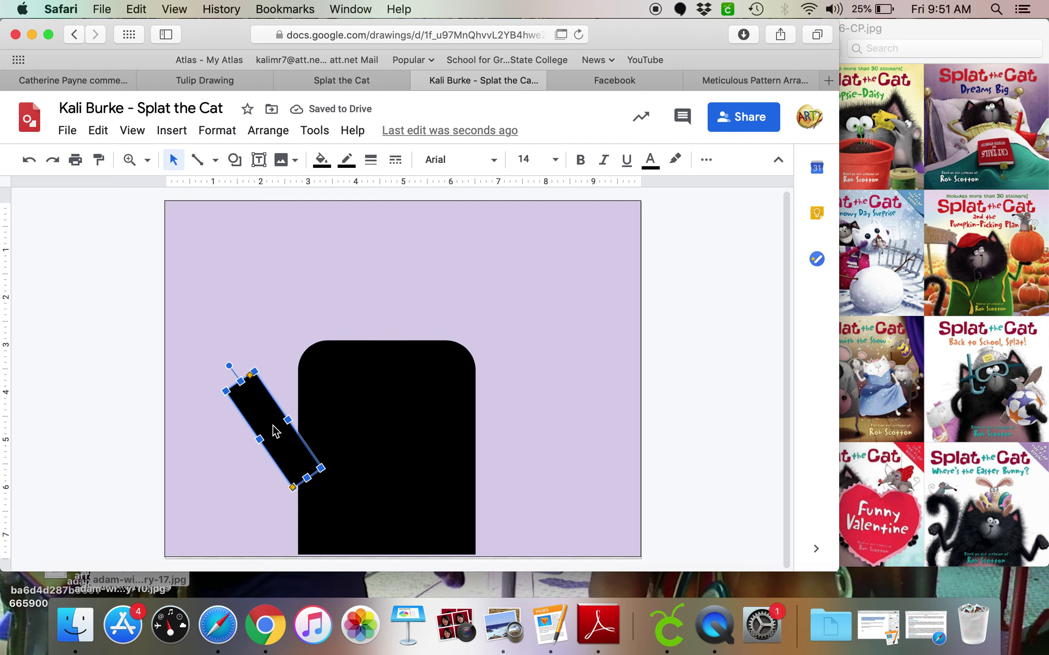
# - Duplicate the arm, tilt the copy the opposite way on the right, and fit both arms against the body
pyautogui.press('Down')
pyautogui.press('Right')
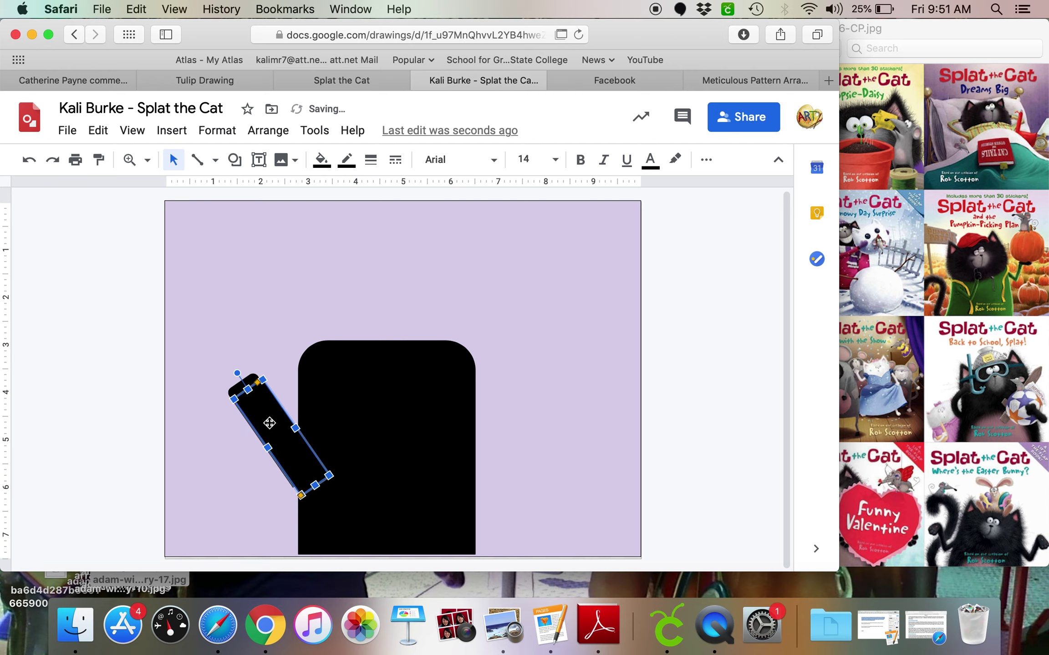
pyautogui.moveTo(269, 423); pyautogui.dragTo(481, 425)
pyautogui.moveTo(447, 373); pyautogui.dragTo(539, 375)
pyautogui.press('Left')
pyautogui.press('Down')
pyautogui.press('Down')
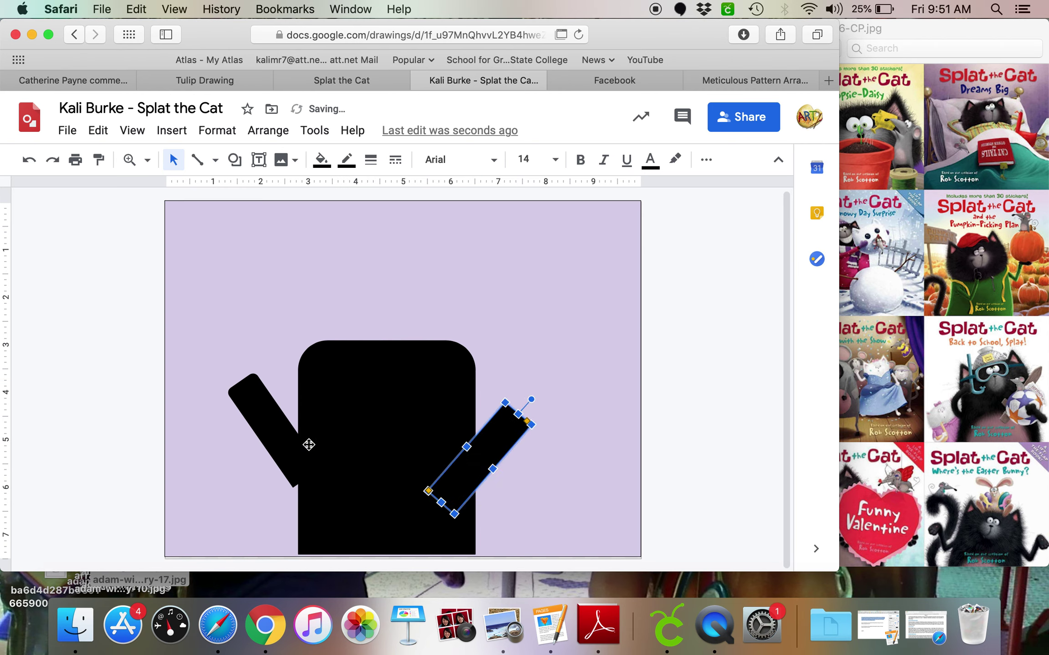
pyautogui.moveTo(283, 435); pyautogui.dragTo(298, 469)
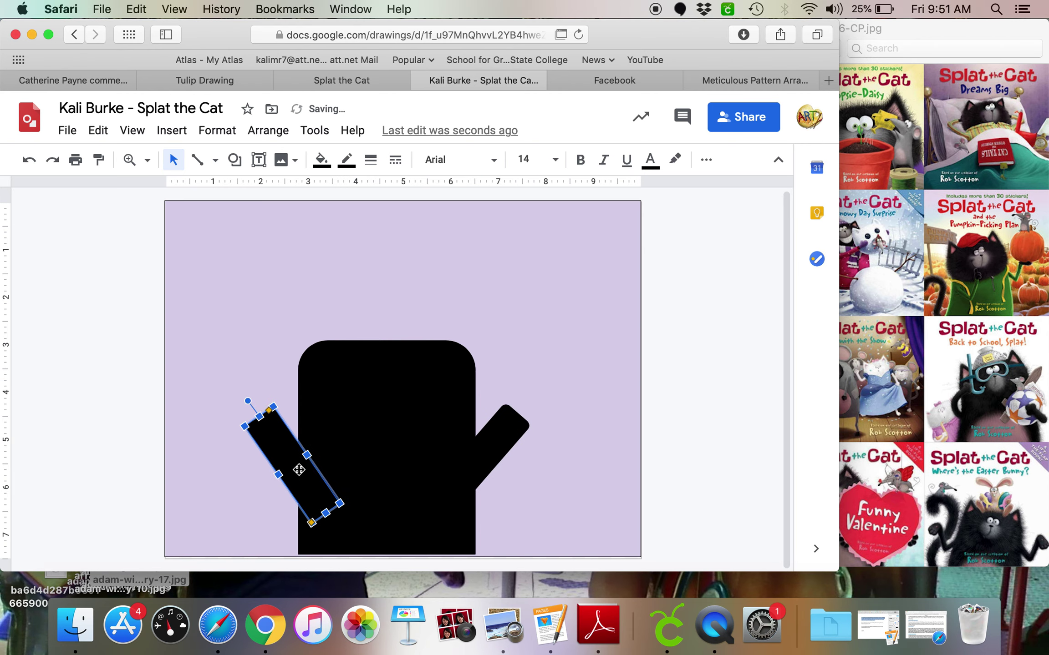
pyautogui.click(582, 342)
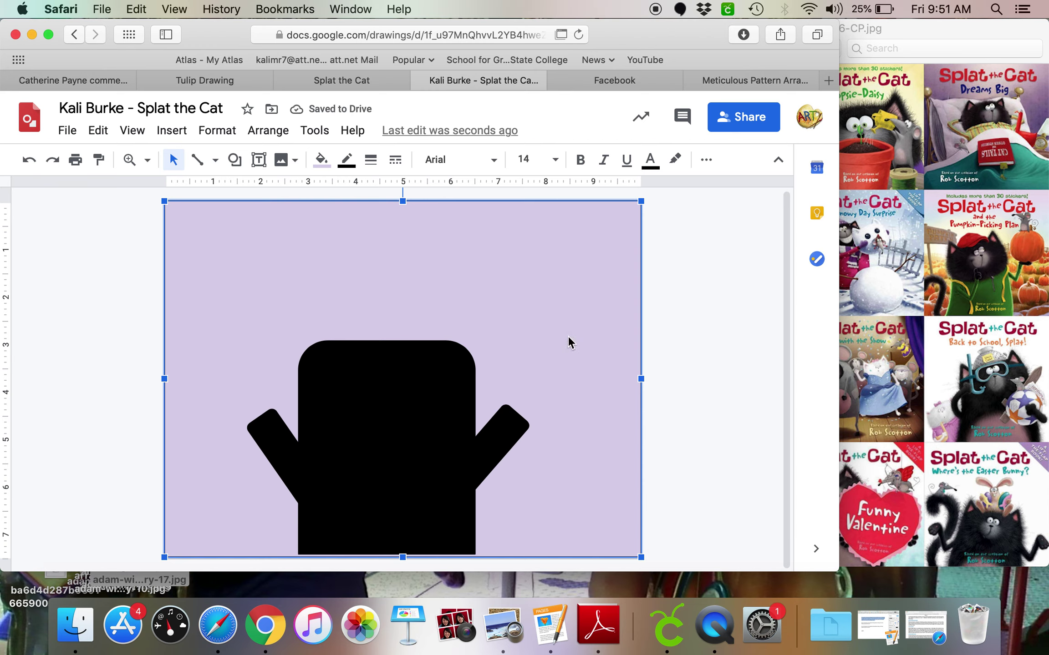
pyautogui.press('Tab')
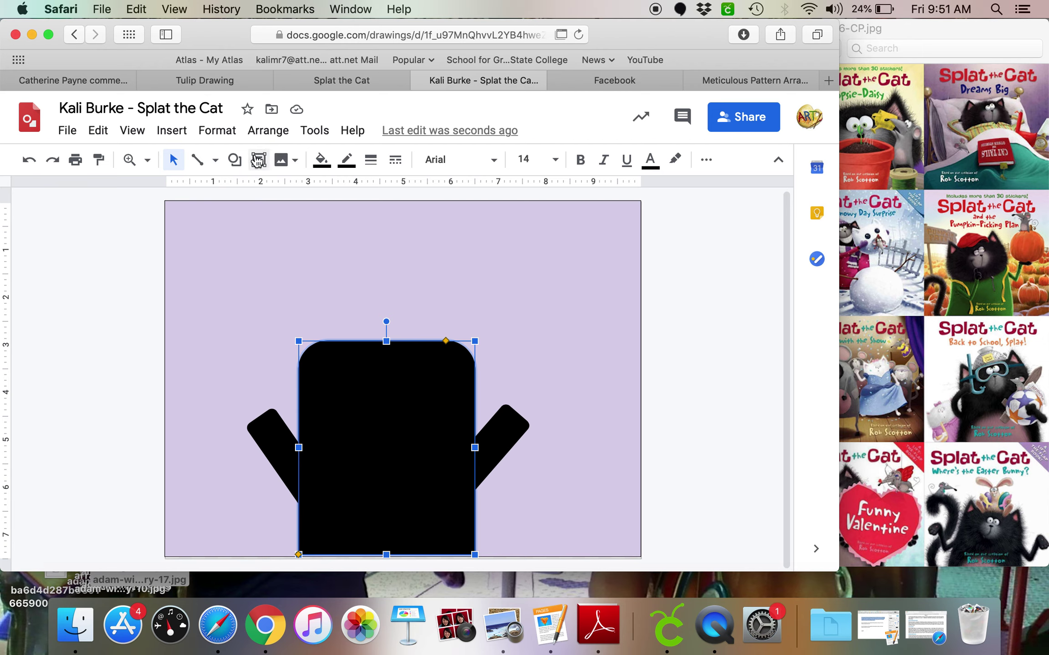
# - Draw a black triangle ear above the head and copy it to the head's top-right
pyautogui.click(142, 257)
pyautogui.click(234, 162)
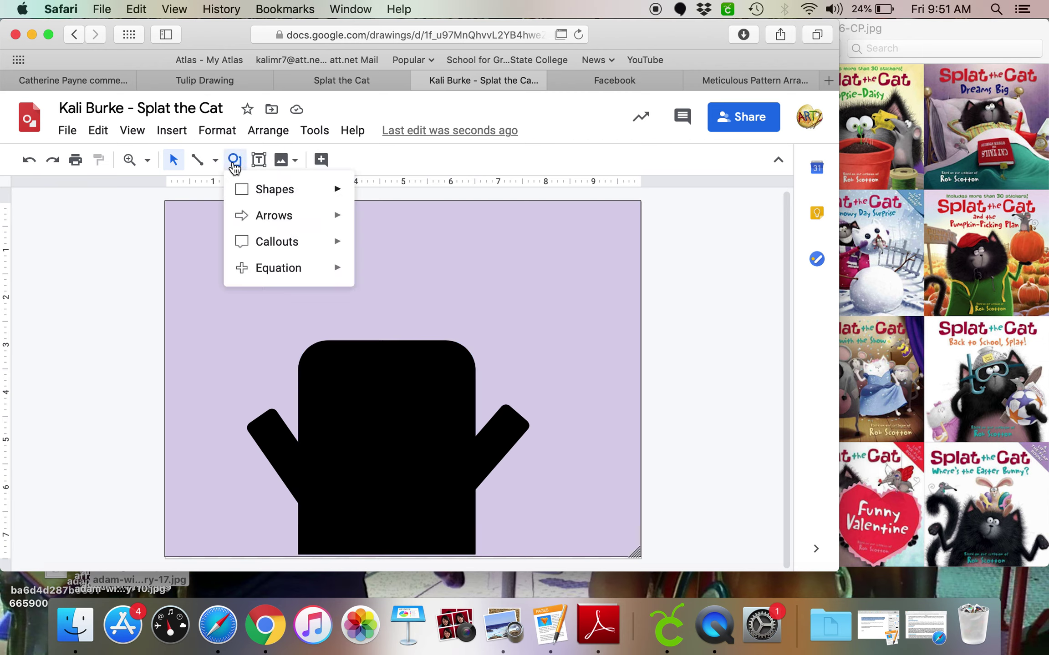
pyautogui.moveTo(253, 199)
pyautogui.click(384, 226)
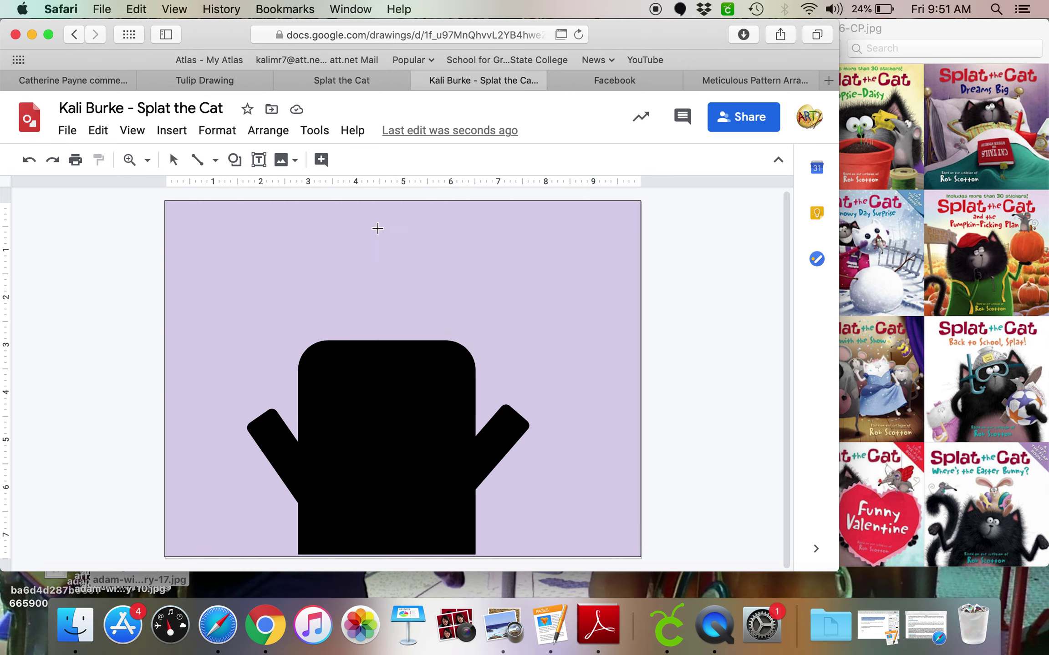
pyautogui.moveTo(299, 249)
pyautogui.mouseDown()
pyautogui.moveTo(349, 298)
pyautogui.moveTo(344, 333)
pyautogui.mouseUp()
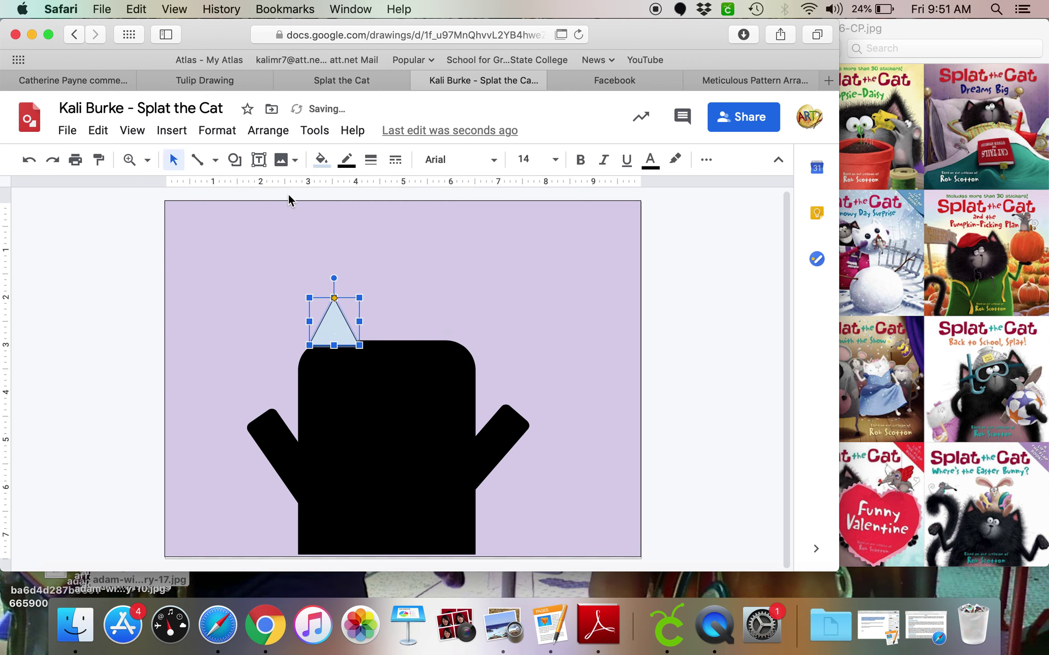
pyautogui.click(321, 159)
pyautogui.click(331, 246)
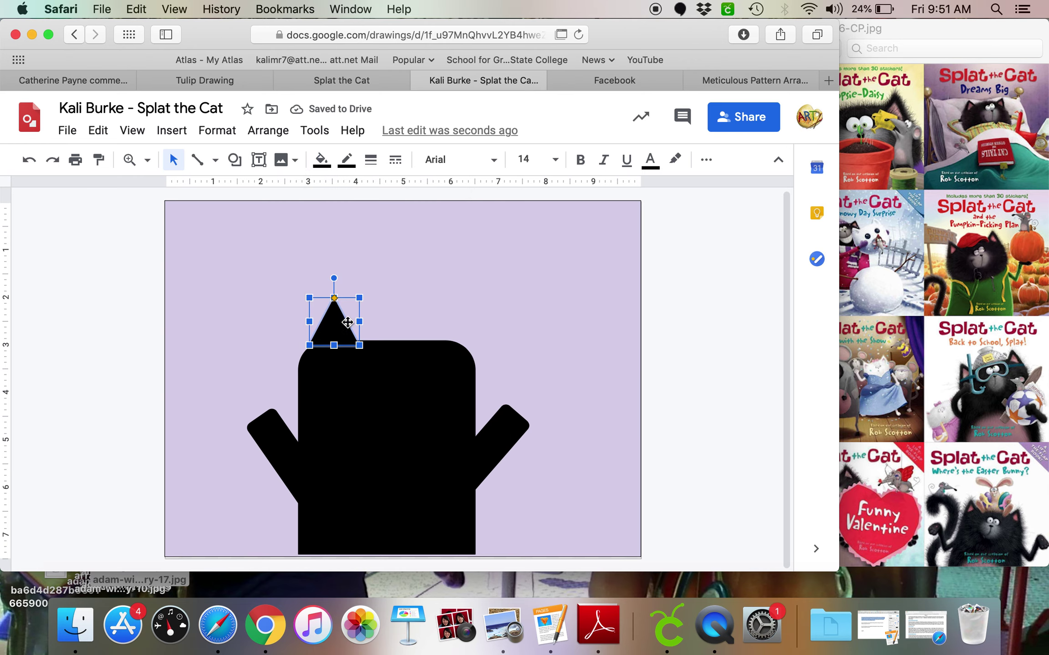
pyautogui.moveTo(347, 322); pyautogui.dragTo(453, 327)
pyautogui.click(684, 392)
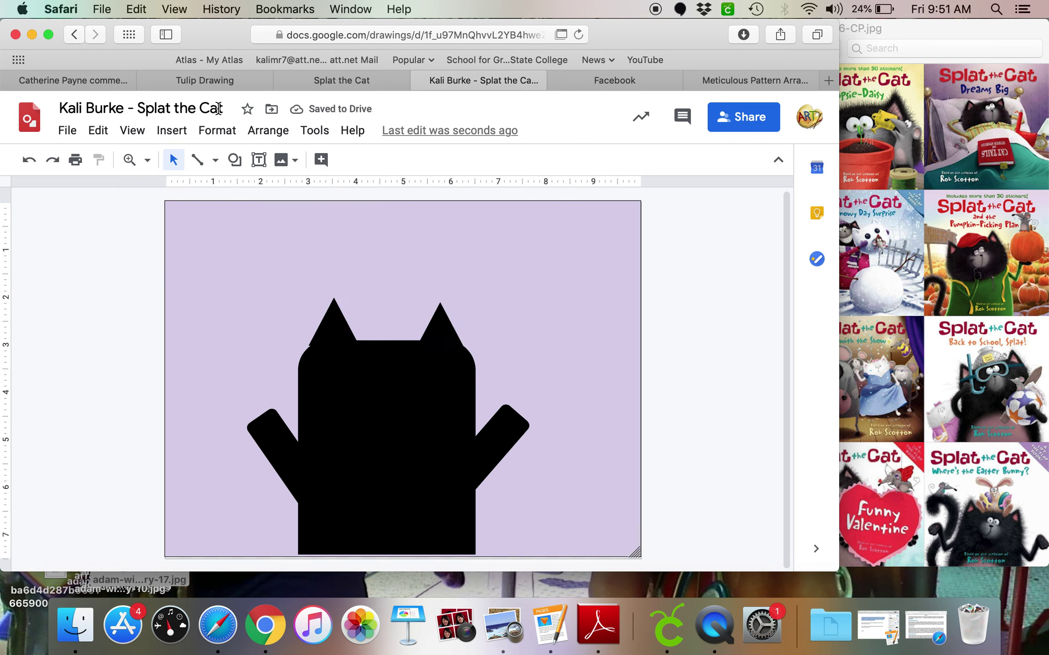
# - Scribble a wavy tail curling up from the cat's lower left and make it 24px thick
pyautogui.click(199, 163)
pyautogui.click(215, 163)
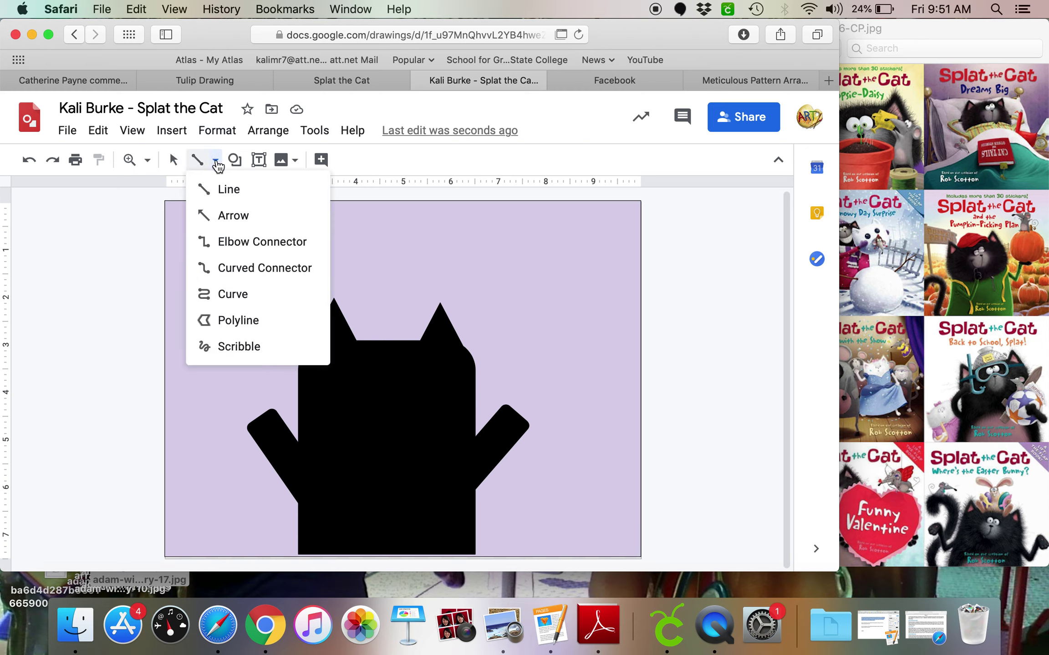
pyautogui.click(246, 347)
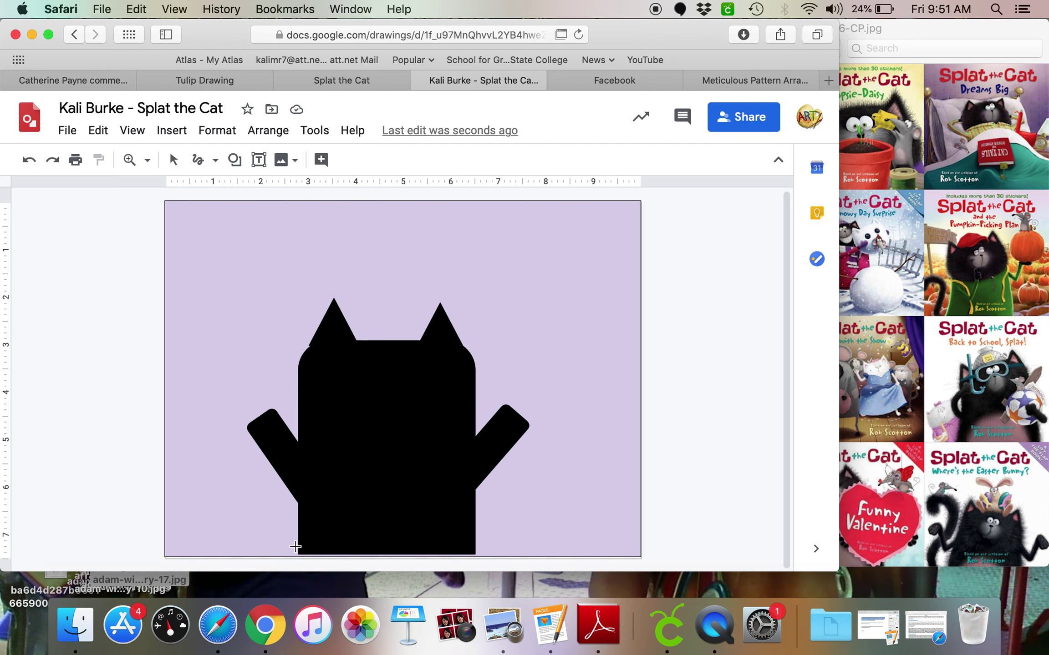
pyautogui.moveTo(299, 541)
pyautogui.mouseDown()
pyautogui.moveTo(251, 539)
pyautogui.moveTo(233, 516)
pyautogui.moveTo(235, 492)
pyautogui.moveTo(204, 477)
pyautogui.moveTo(200, 450)
pyautogui.moveTo(217, 408)
pyautogui.moveTo(190, 395)
pyautogui.moveTo(186, 353)
pyautogui.moveTo(213, 340)
pyautogui.moveTo(226, 305)
pyautogui.moveTo(209, 279)
pyautogui.moveTo(202, 300)
pyautogui.mouseUp()
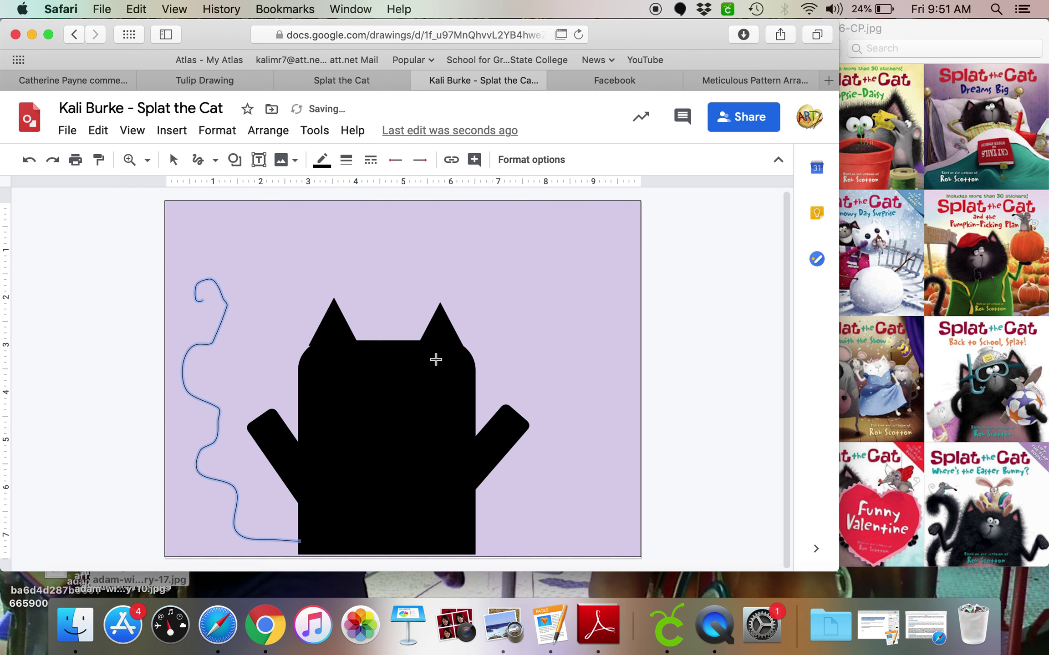
pyautogui.click(351, 164)
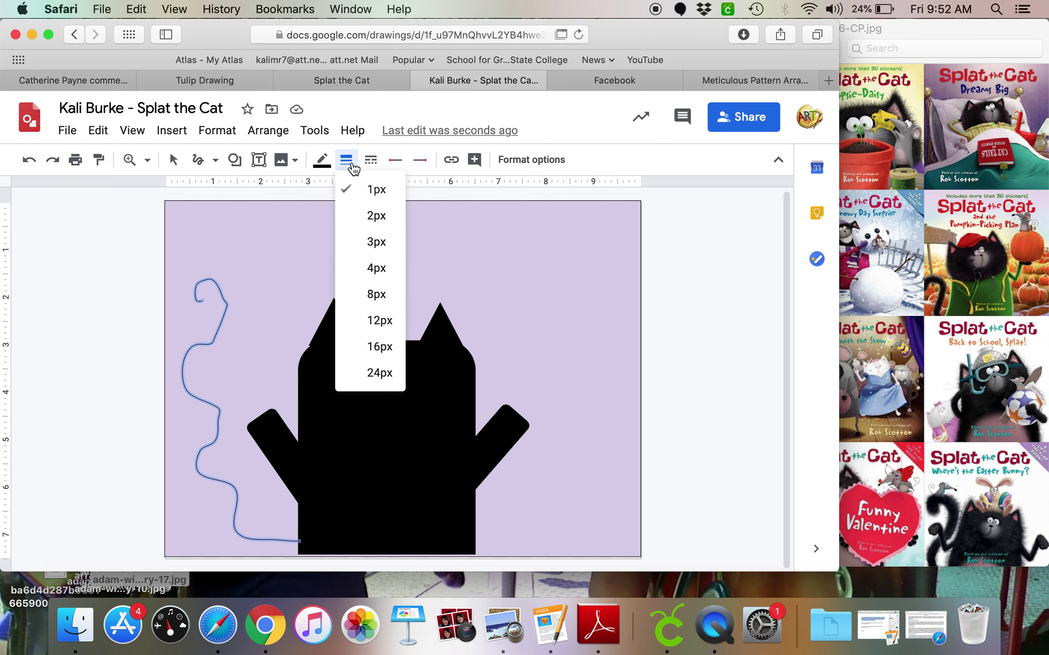
pyautogui.click(381, 373)
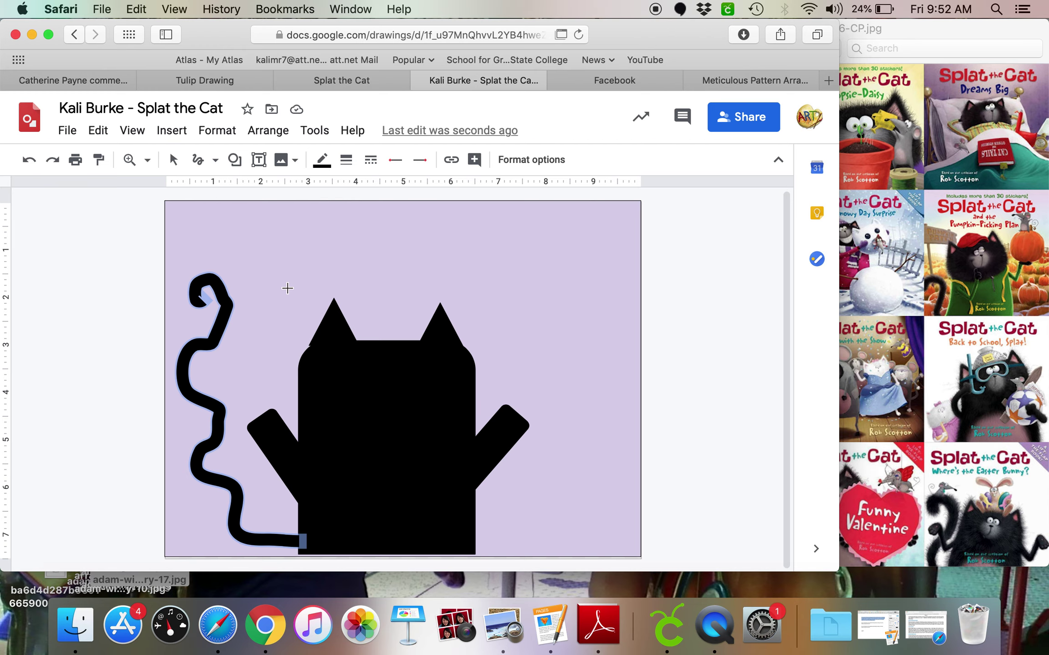
pyautogui.click(177, 161)
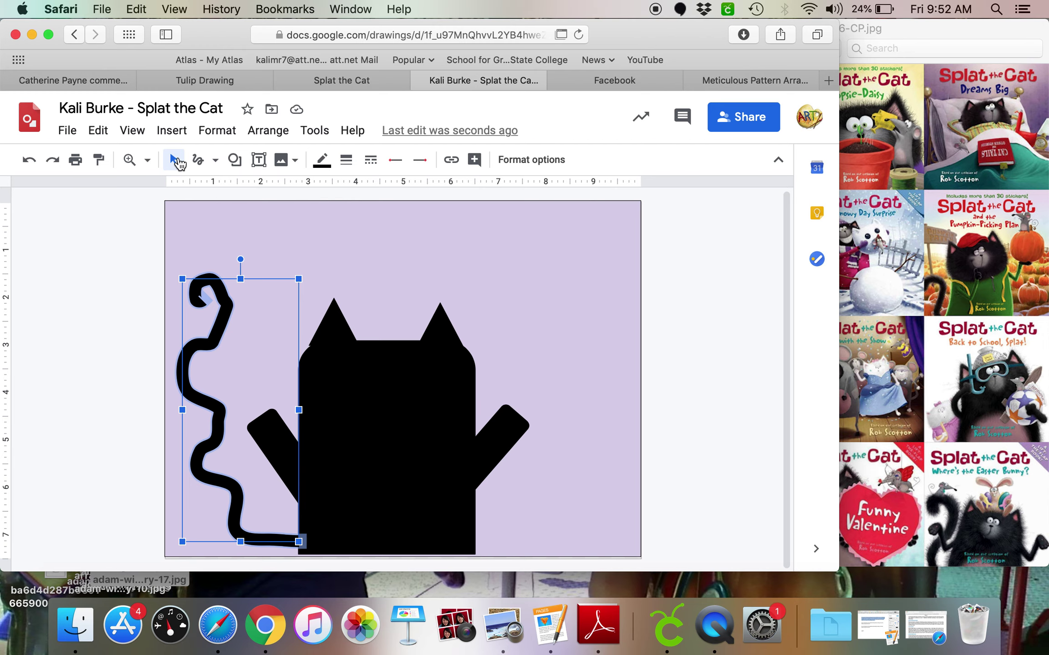
pyautogui.click(472, 289)
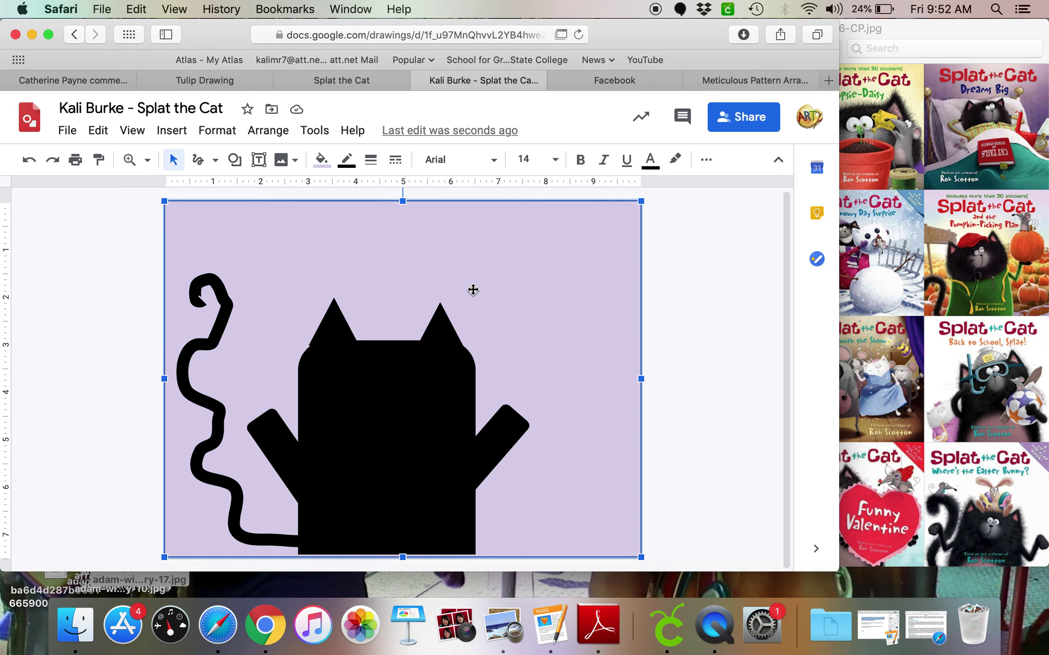
pyautogui.click(174, 160)
pyautogui.click(508, 276)
pyautogui.click(720, 318)
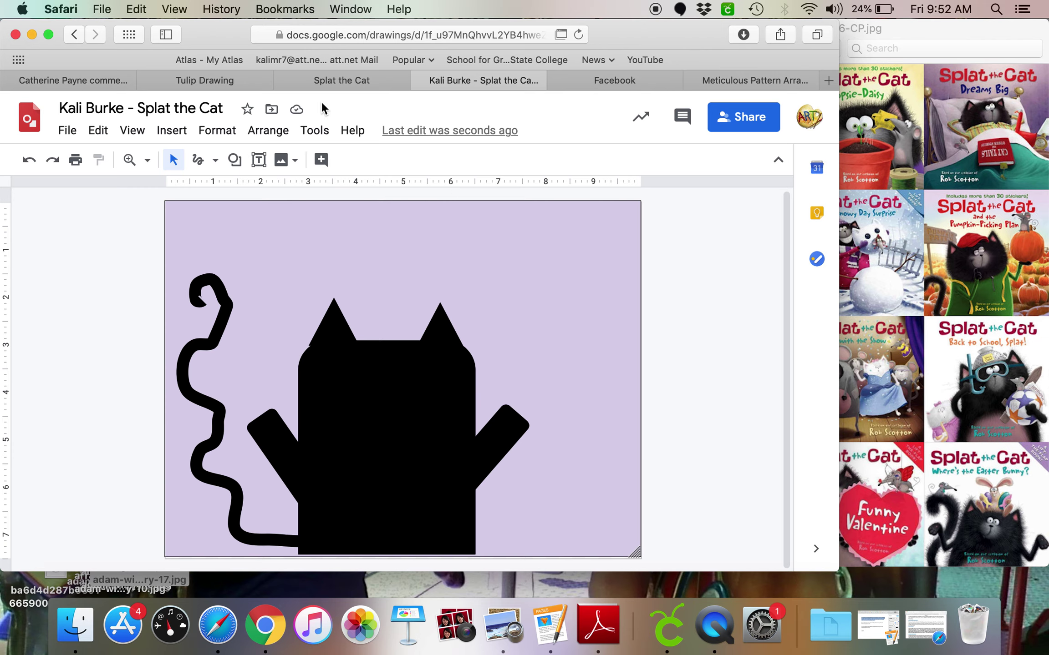
# - Draw a small white oval eye on the face and duplicate it to the face's right side
pyautogui.click(235, 160)
pyautogui.moveTo(253, 191)
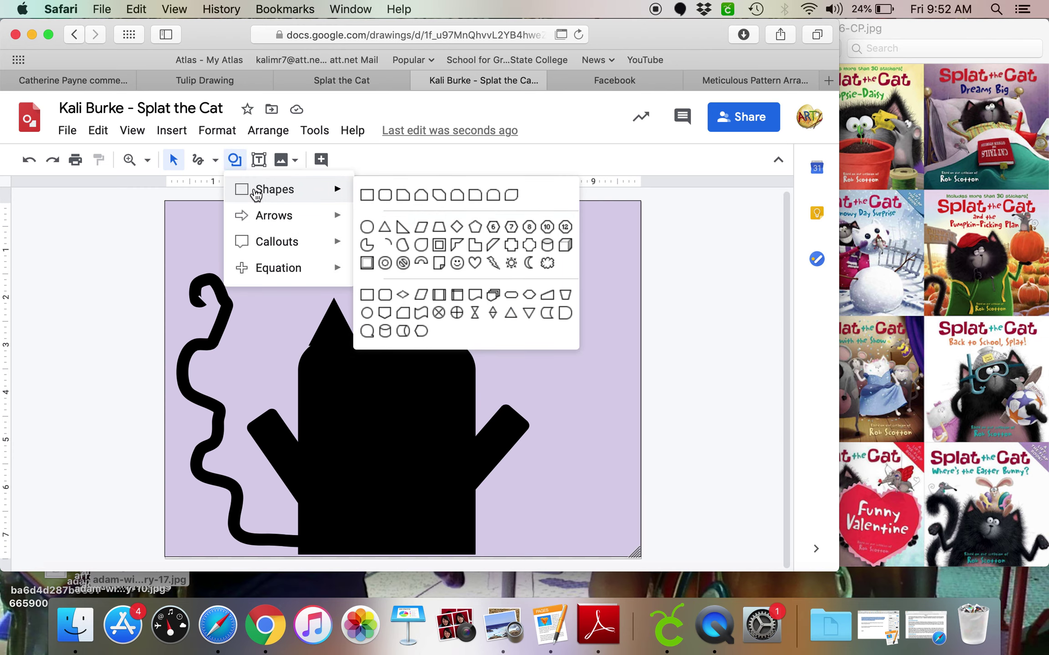
pyautogui.click(368, 225)
pyautogui.moveTo(339, 240); pyautogui.dragTo(358, 257)
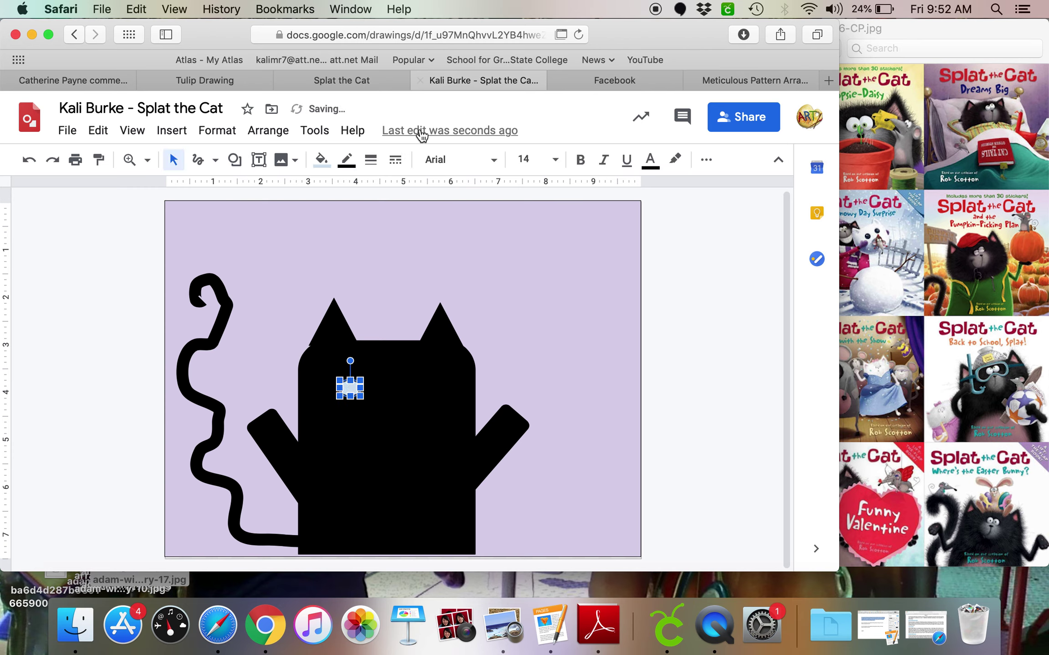
pyautogui.click(320, 160)
pyautogui.click(491, 246)
pyautogui.press('super+d')
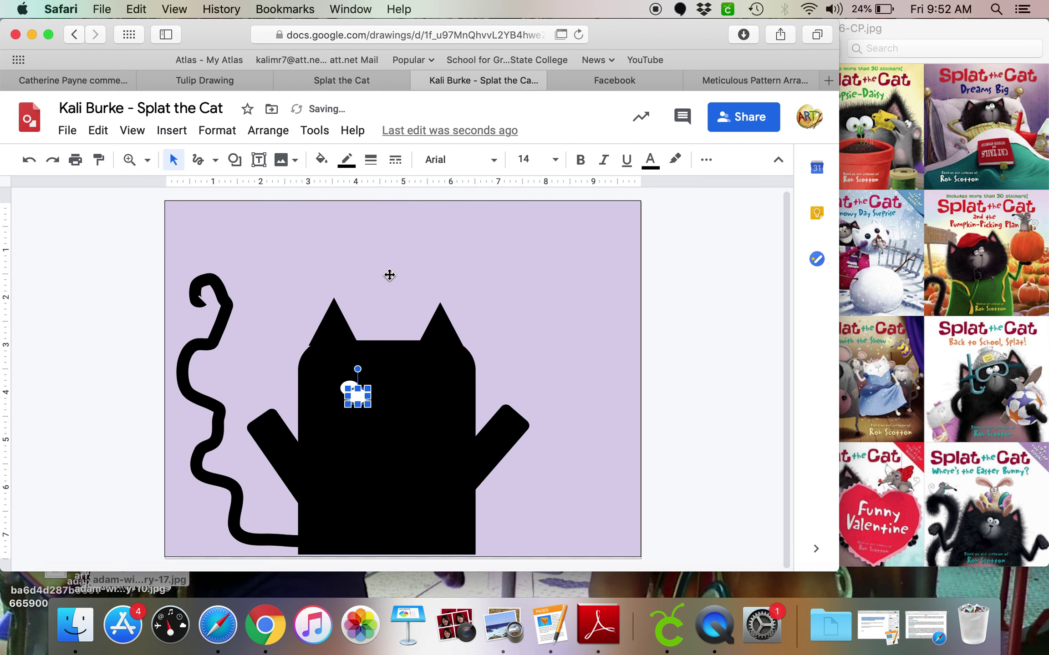
pyautogui.moveTo(358, 395); pyautogui.dragTo(421, 391)
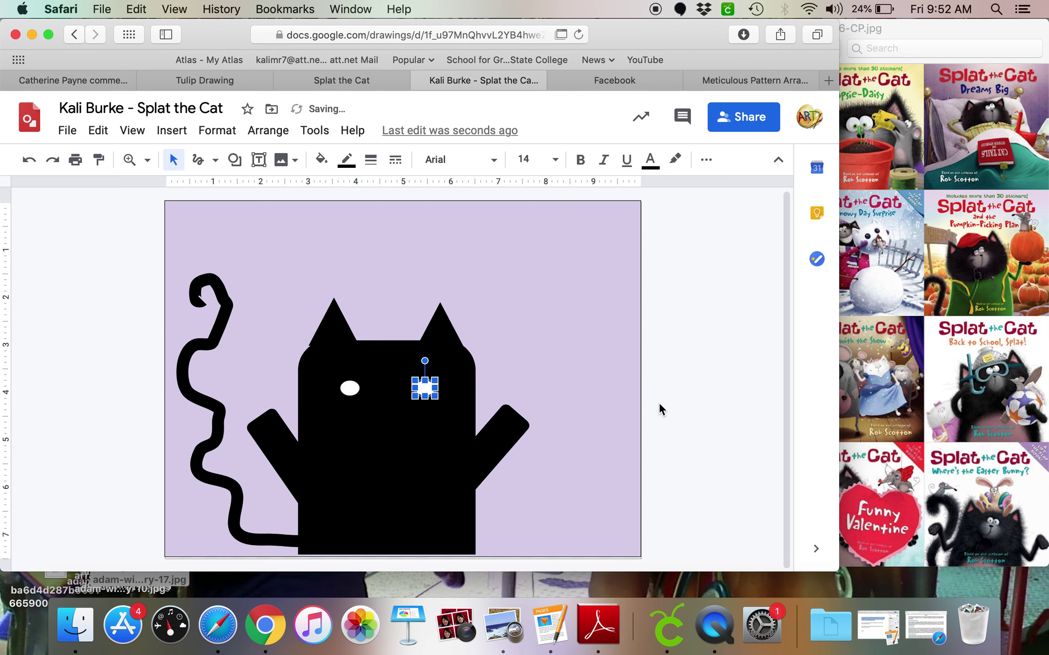
pyautogui.click(441, 400)
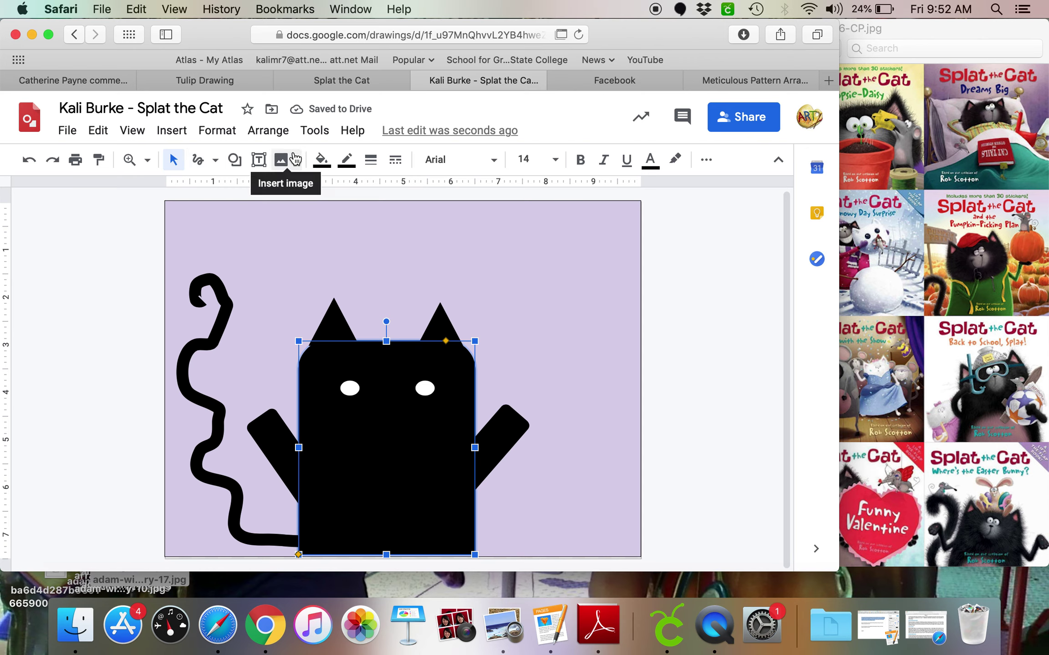
# - Add a small pupil shape on the right eye, nudging and resizing it into place
pyautogui.click(240, 163)
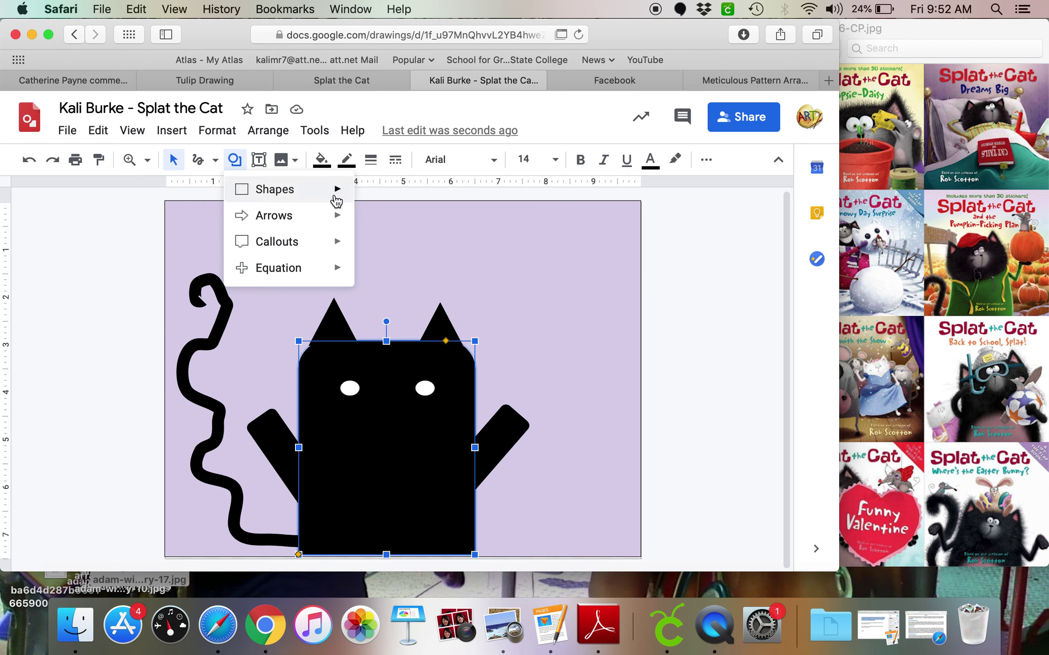
pyautogui.moveTo(336, 201)
pyautogui.click(370, 233)
pyautogui.moveTo(378, 369); pyautogui.dragTo(387, 384)
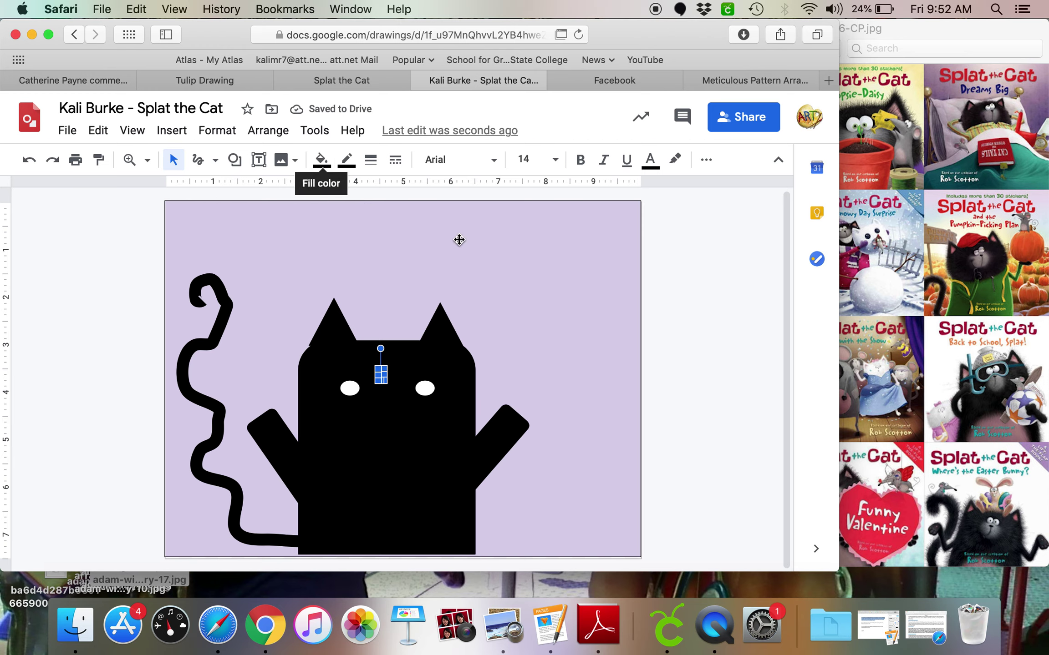
pyautogui.press('Right')
pyautogui.press('Down')
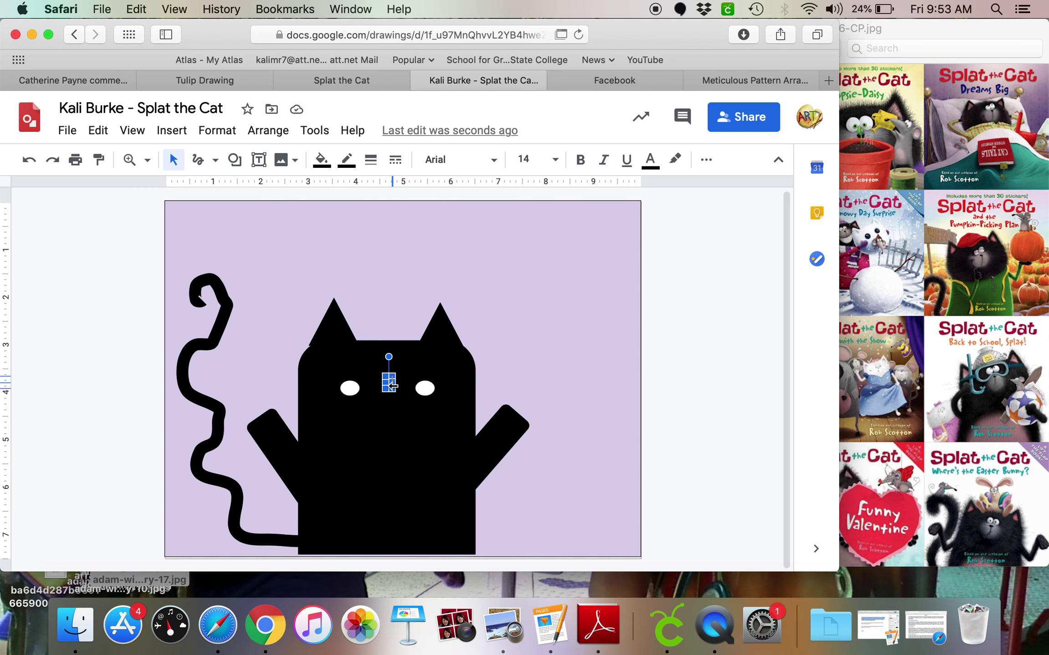
pyautogui.moveTo(393, 385); pyautogui.dragTo(397, 385)
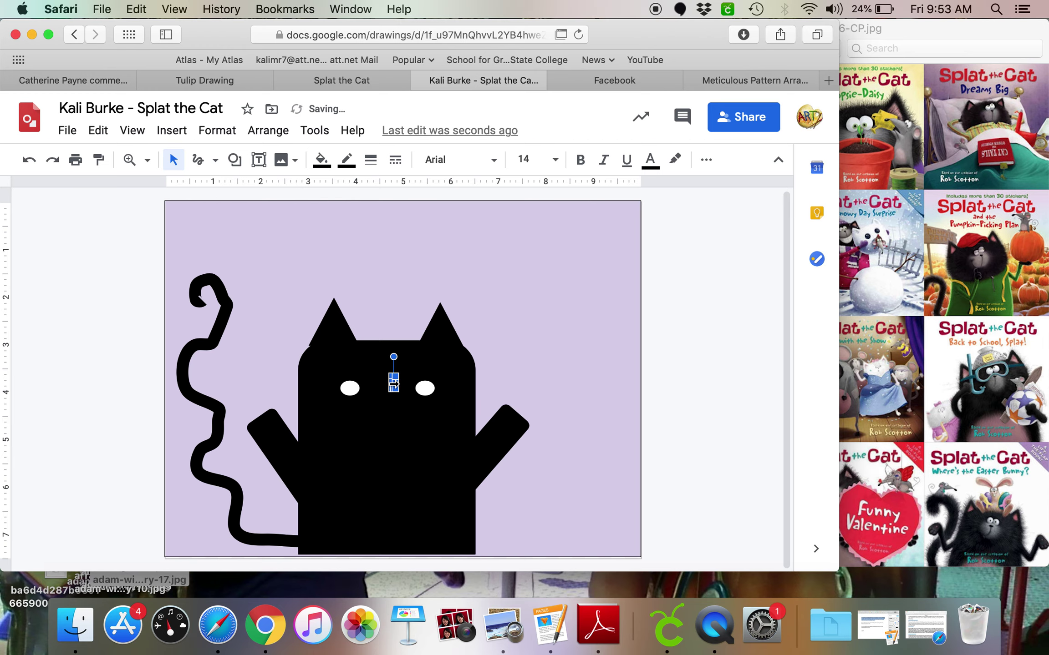
pyautogui.click(537, 369)
pyautogui.click(395, 383)
pyautogui.moveTo(394, 383); pyautogui.dragTo(432, 391)
pyautogui.click(510, 361)
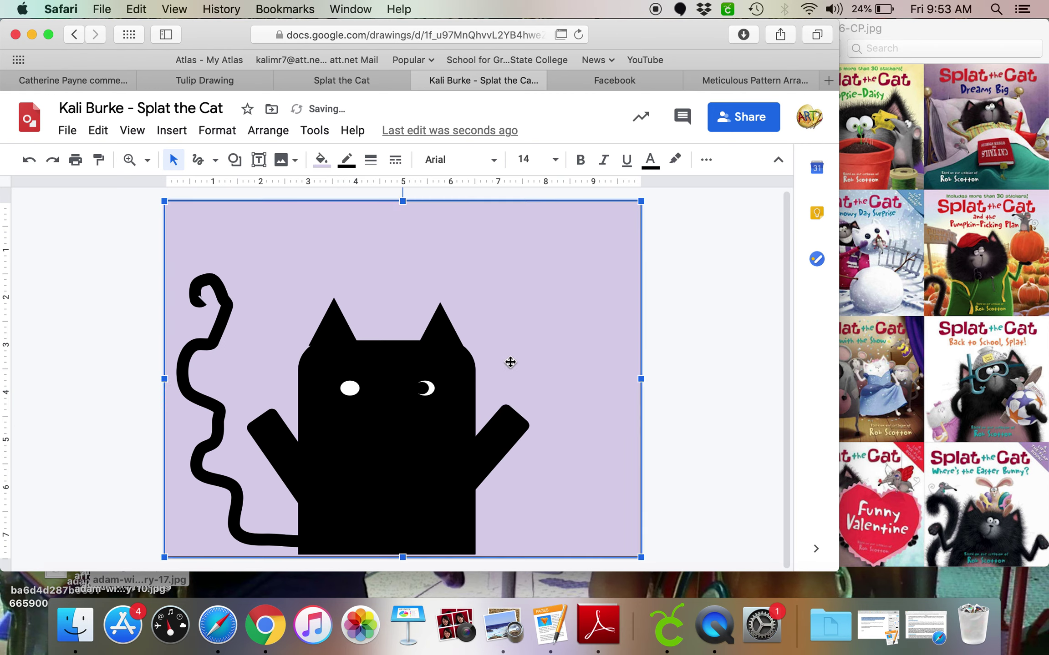
# - Move the pupil copy onto the left eye so both eyes look like rings
pyautogui.click(424, 388)
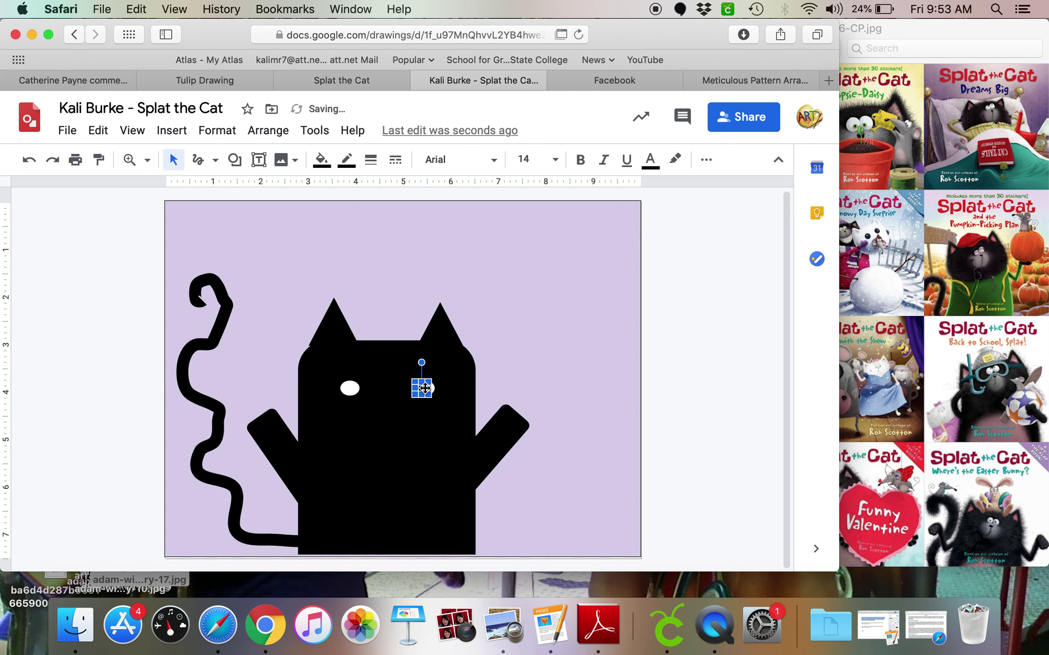
pyautogui.click(371, 386)
pyautogui.click(382, 379)
pyautogui.moveTo(382, 377); pyautogui.dragTo(349, 388)
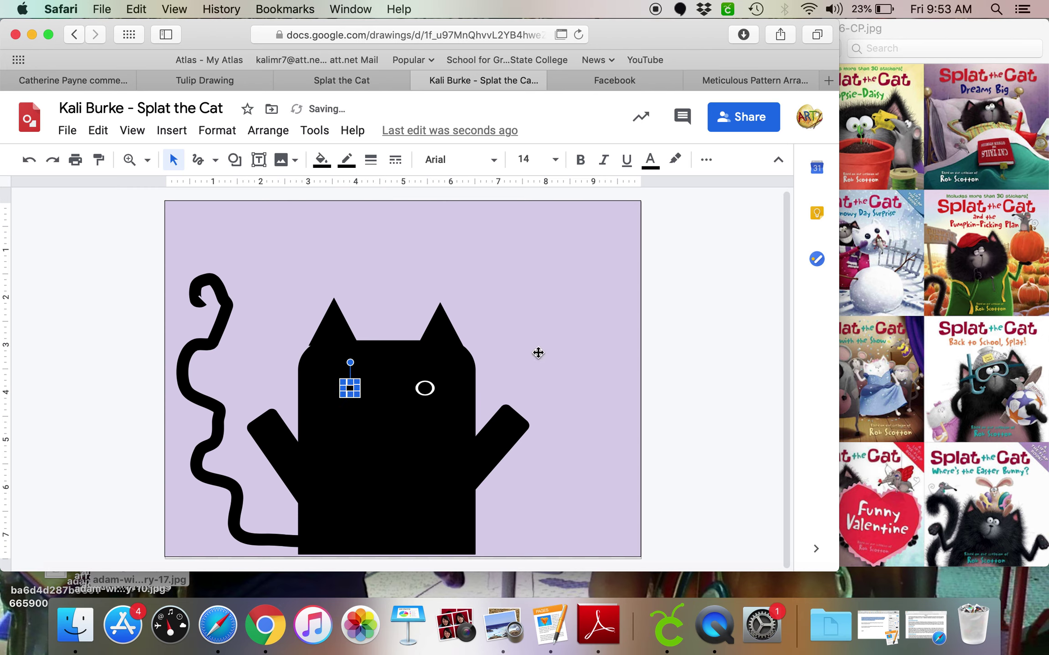
pyautogui.click(610, 362)
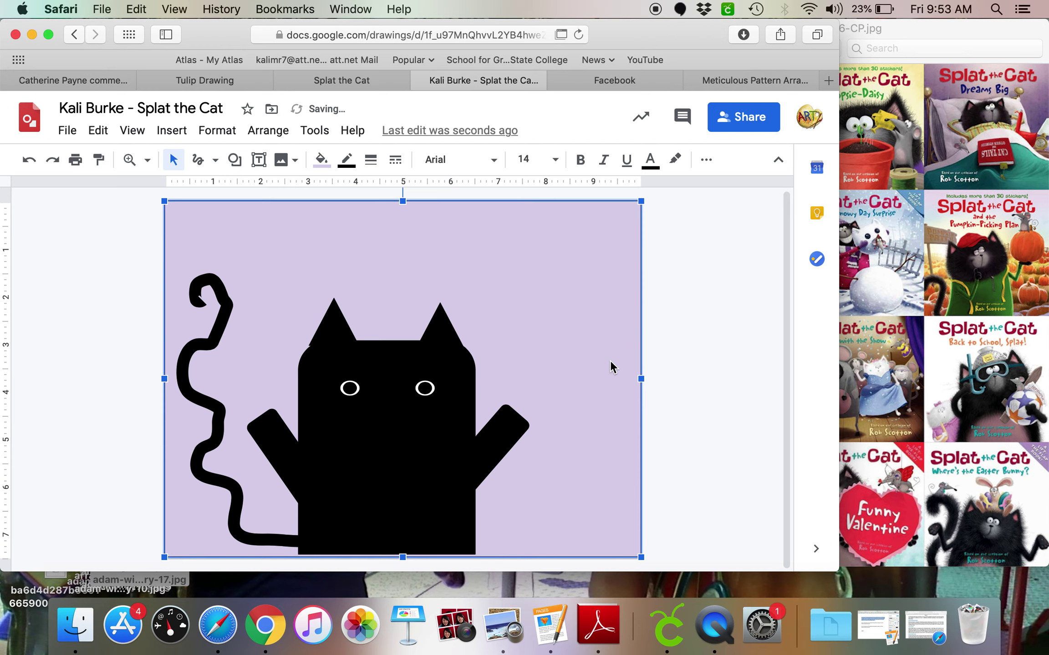
pyautogui.click(321, 165)
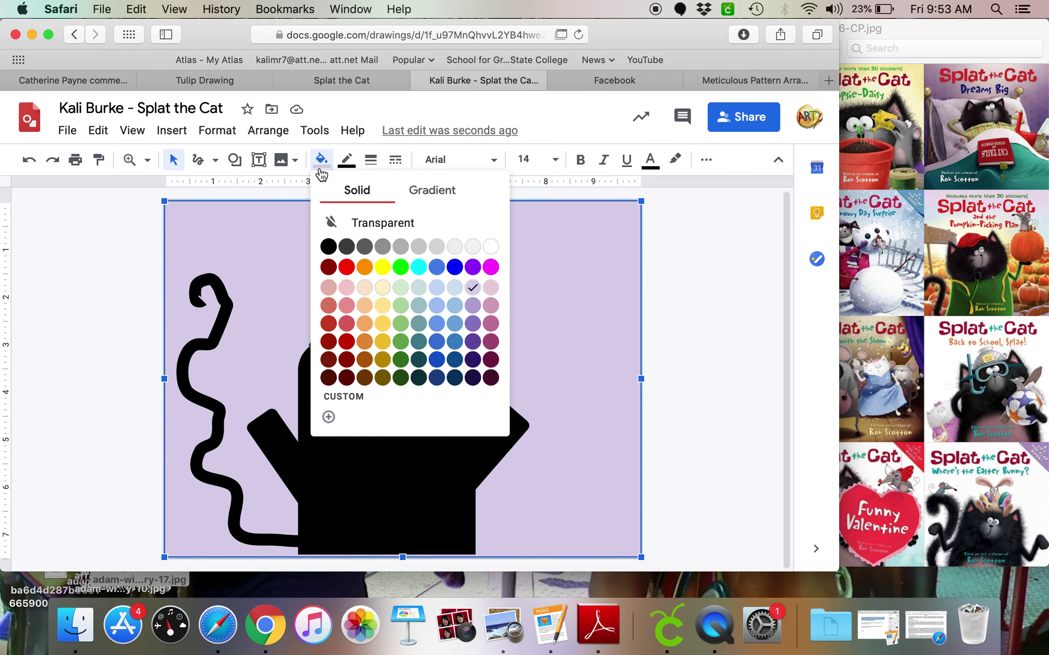
pyautogui.click(320, 160)
# - Draw a small dark grey oval just below the eyes
pyautogui.click(234, 159)
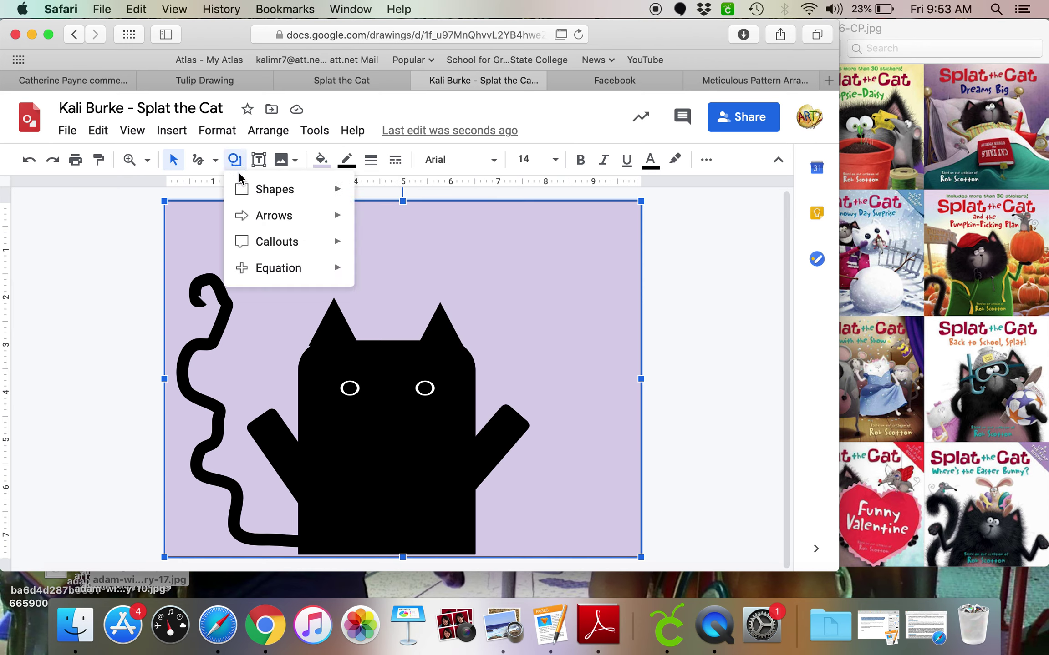
pyautogui.moveTo(245, 188)
pyautogui.click(420, 246)
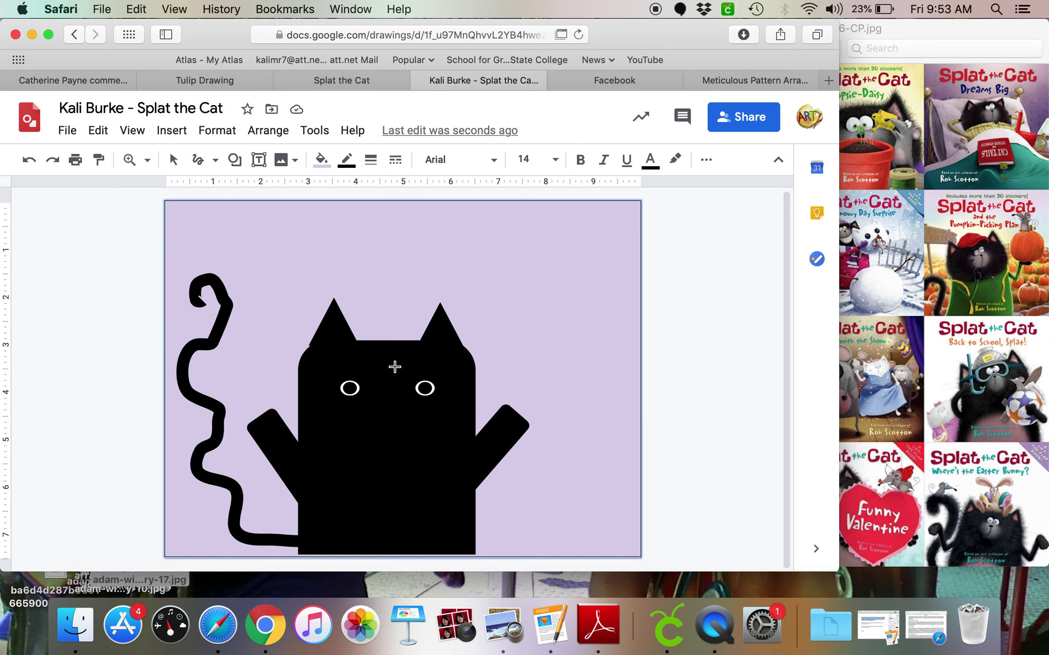
pyautogui.moveTo(380, 401); pyautogui.dragTo(357, 426)
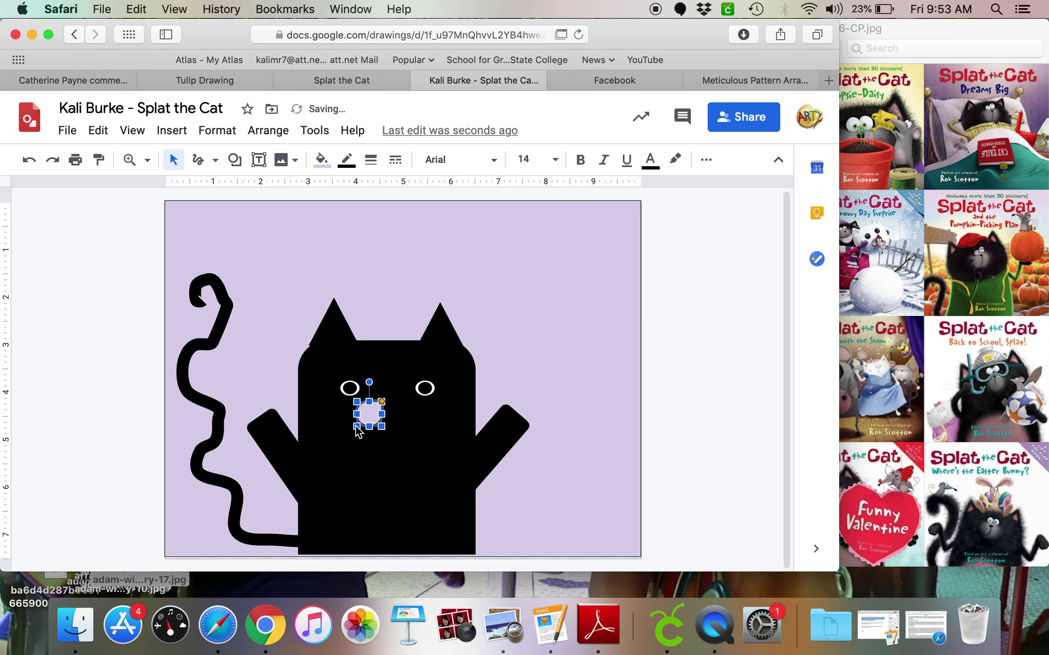
pyautogui.click(321, 160)
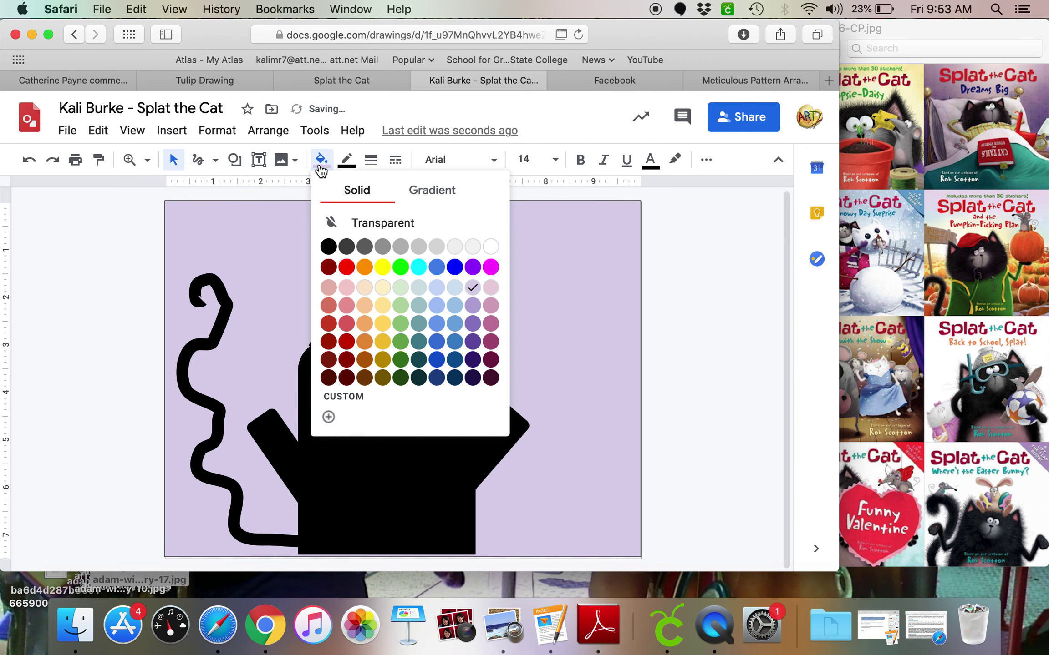
pyautogui.click(365, 247)
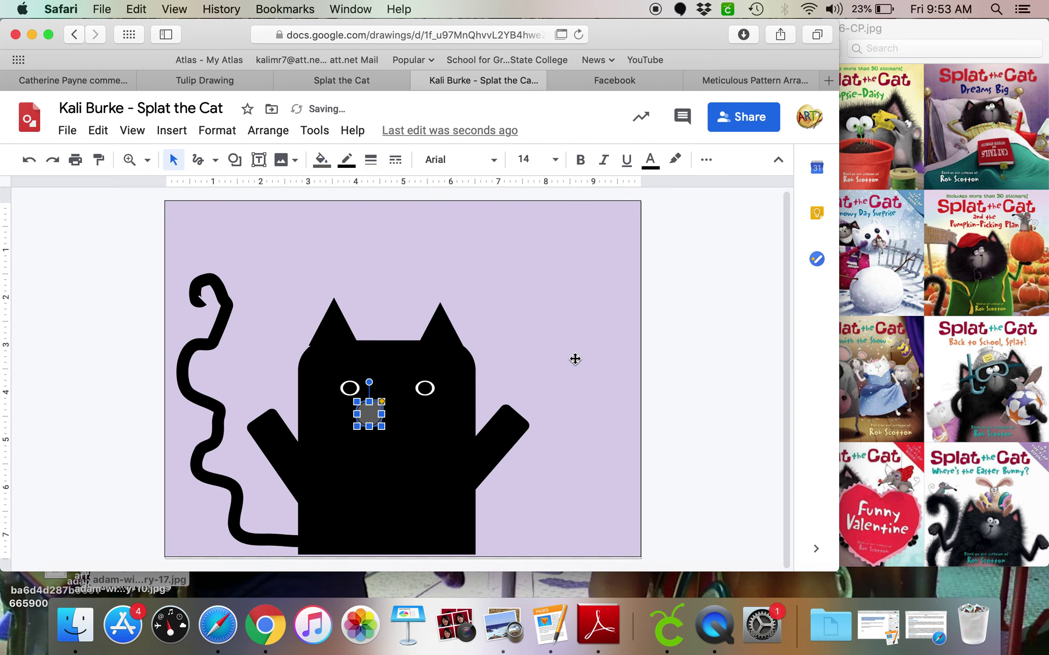
# - Duplicate the grey oval and place the copy beside the original to form the muzzle
pyautogui.press('Right')
pyautogui.press('Down')
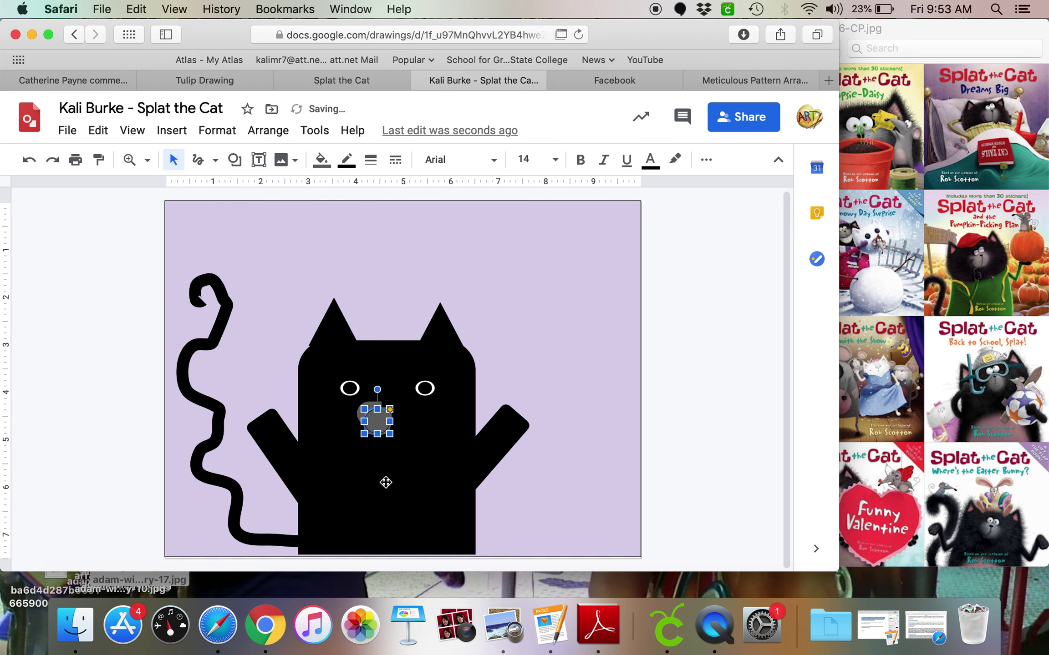
pyautogui.moveTo(365, 421)
pyautogui.mouseDown()
pyautogui.moveTo(418, 422)
pyautogui.moveTo(372, 417)
pyautogui.moveTo(380, 421)
pyautogui.mouseUp()
pyautogui.click(430, 425)
pyautogui.click(560, 335)
pyautogui.click(404, 415)
pyautogui.click(589, 324)
pyautogui.click(541, 355)
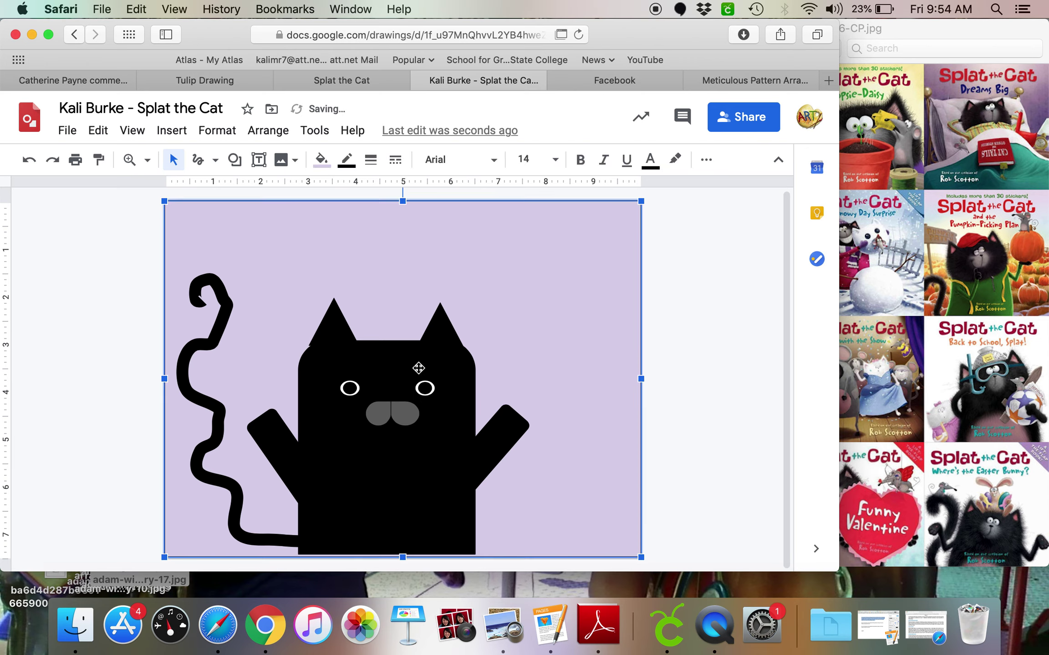
# - Draw a small grey heart nose on top of the muzzle
pyautogui.click(235, 160)
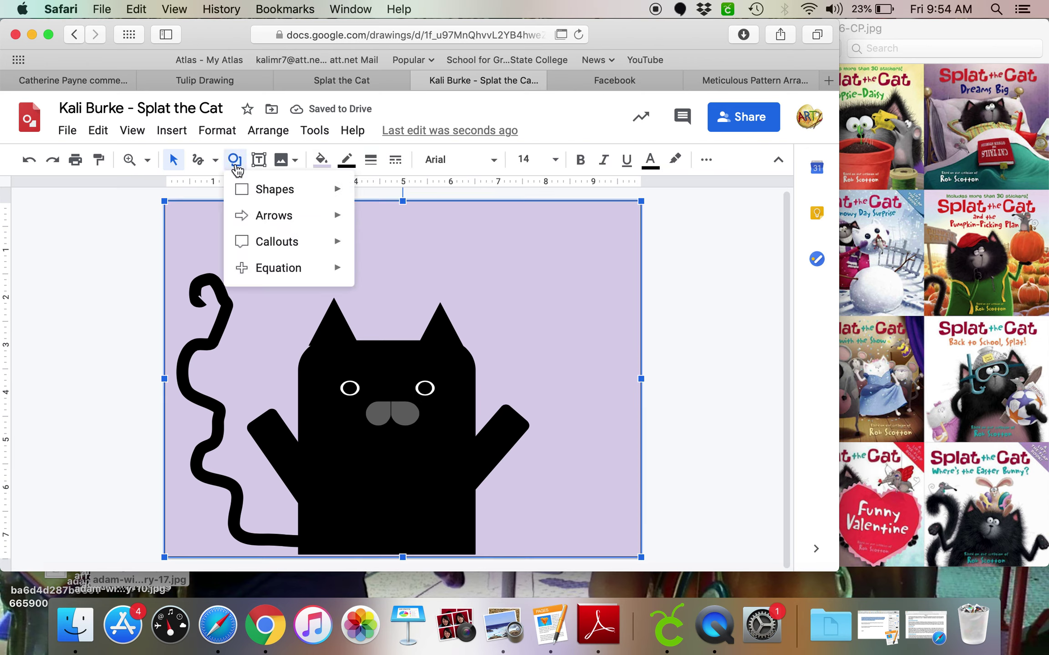
pyautogui.moveTo(248, 188)
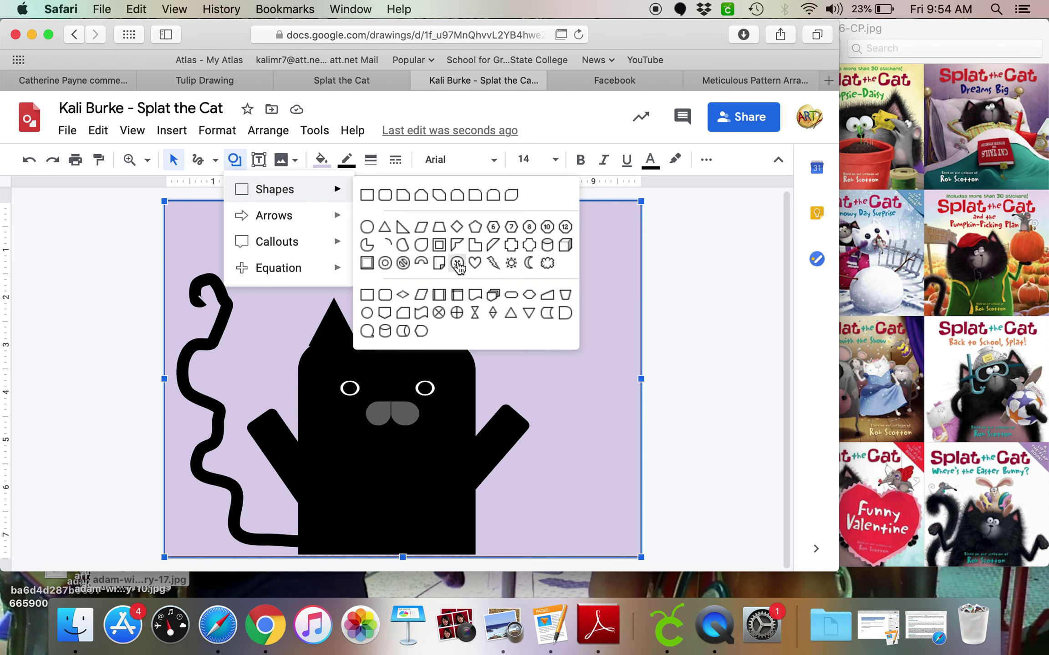
pyautogui.click(475, 263)
pyautogui.moveTo(377, 378)
pyautogui.mouseDown()
pyautogui.moveTo(404, 398)
pyautogui.moveTo(390, 395)
pyautogui.moveTo(397, 407)
pyautogui.mouseUp()
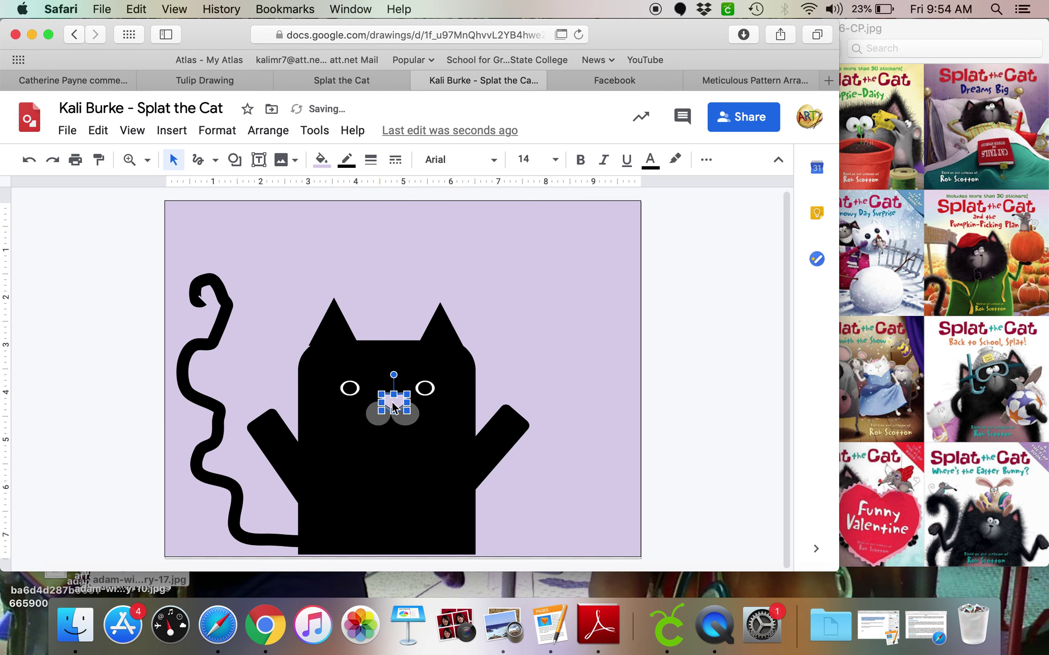
pyautogui.click(321, 160)
pyautogui.click(381, 244)
pyautogui.click(648, 299)
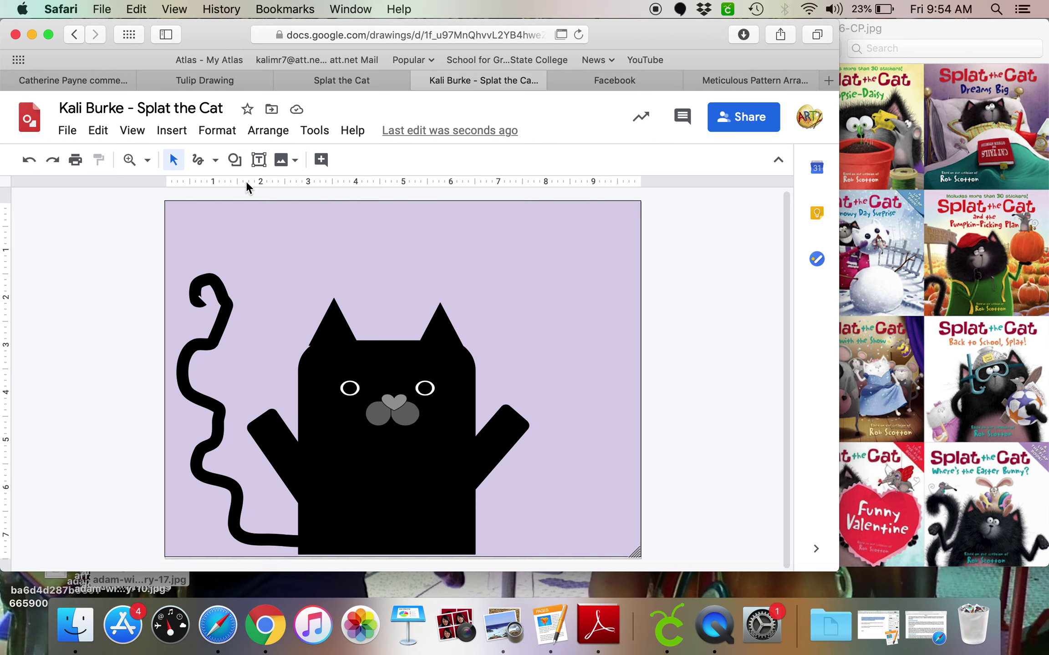
# - Add a dark grey rounded-rectangle belly patch over the lower middle of the cat
pyautogui.click(234, 159)
pyautogui.moveTo(297, 196)
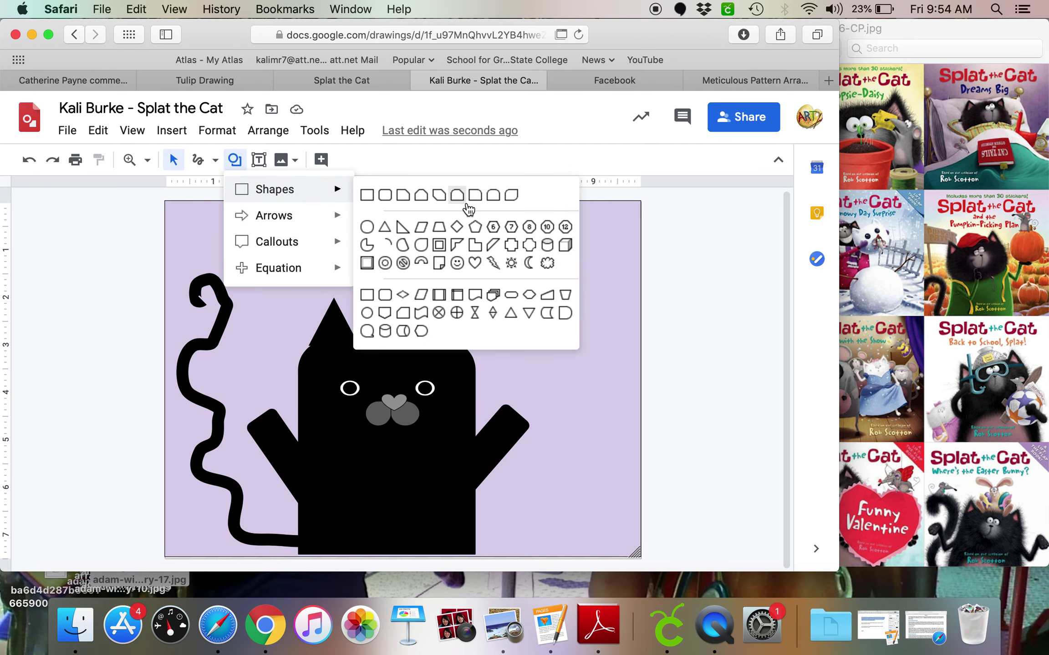
pyautogui.click(494, 208)
pyautogui.moveTo(358, 543); pyautogui.dragTo(407, 501)
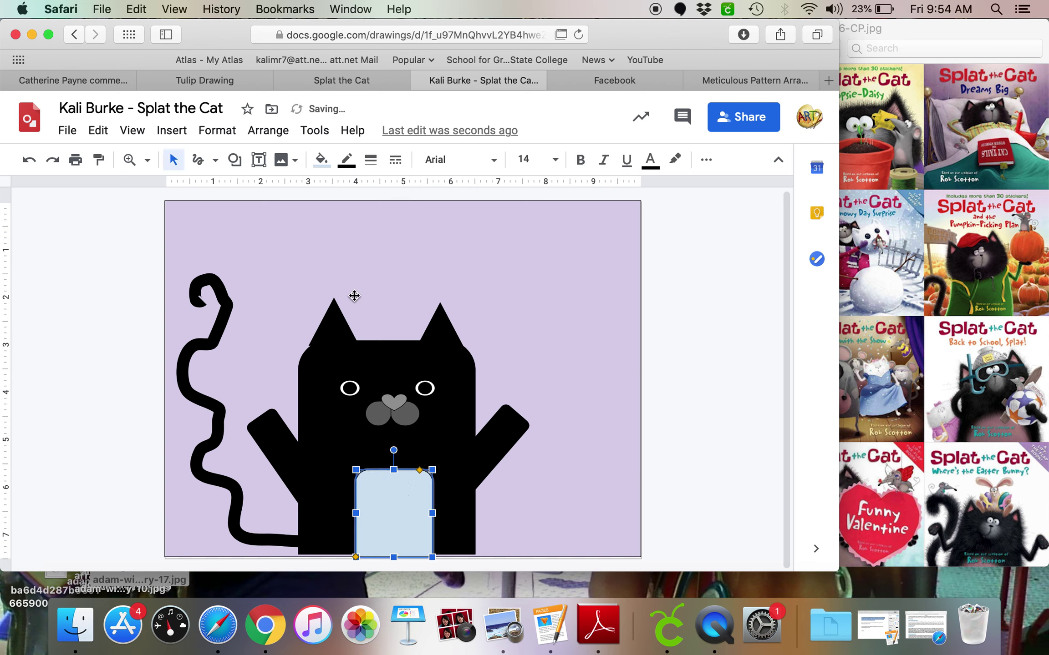
pyautogui.click(327, 160)
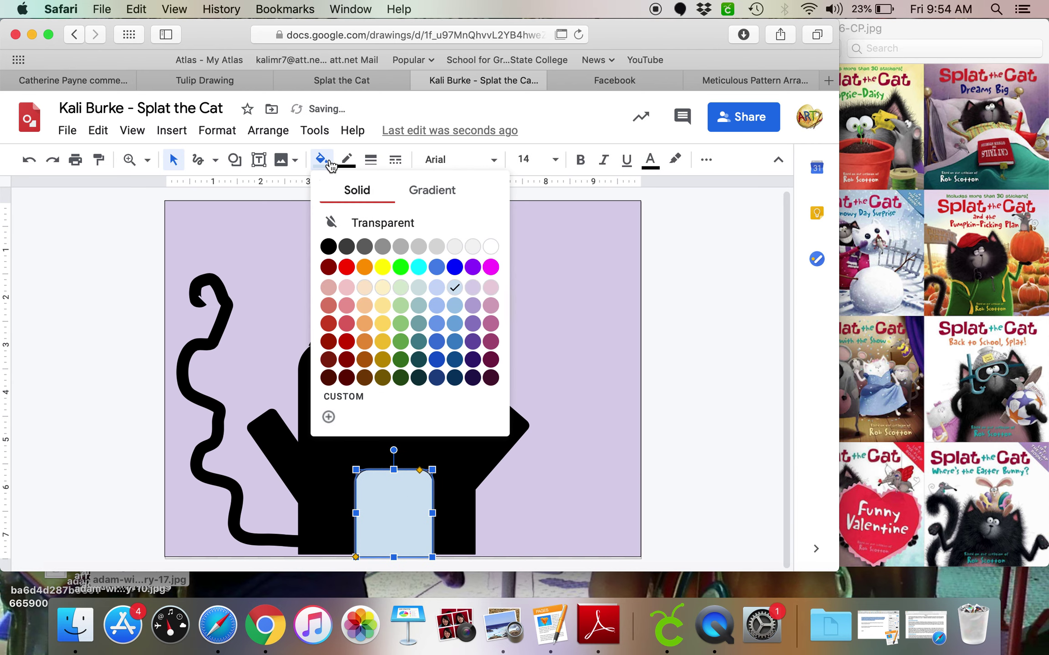
pyautogui.click(364, 246)
pyautogui.click(619, 332)
pyautogui.click(417, 518)
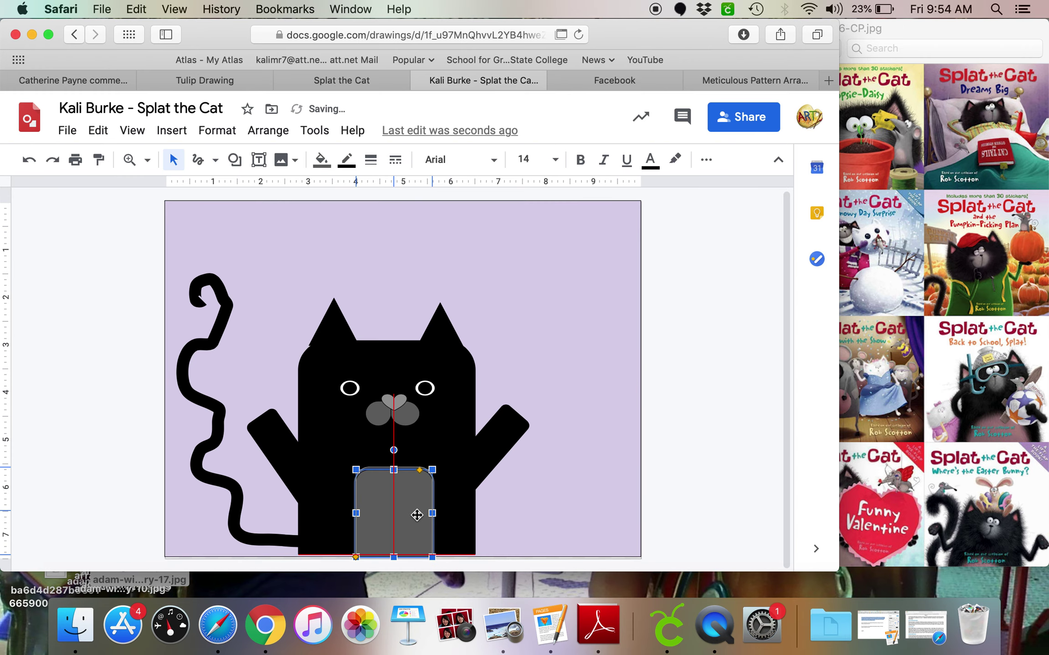
pyautogui.click(711, 323)
pyautogui.click(958, 158)
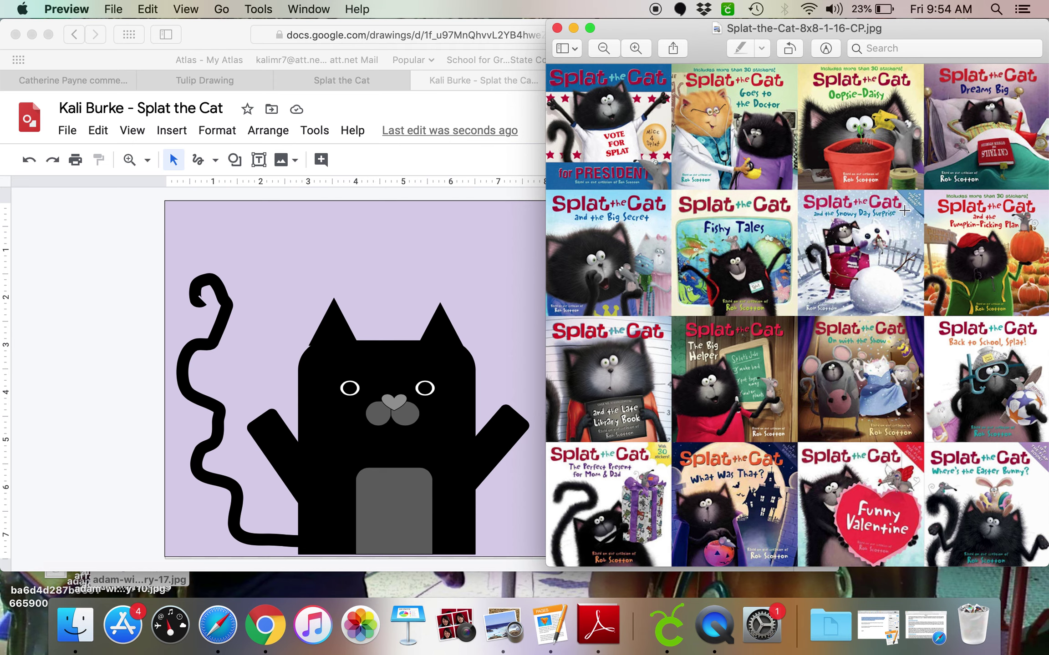
pyautogui.click(400, 253)
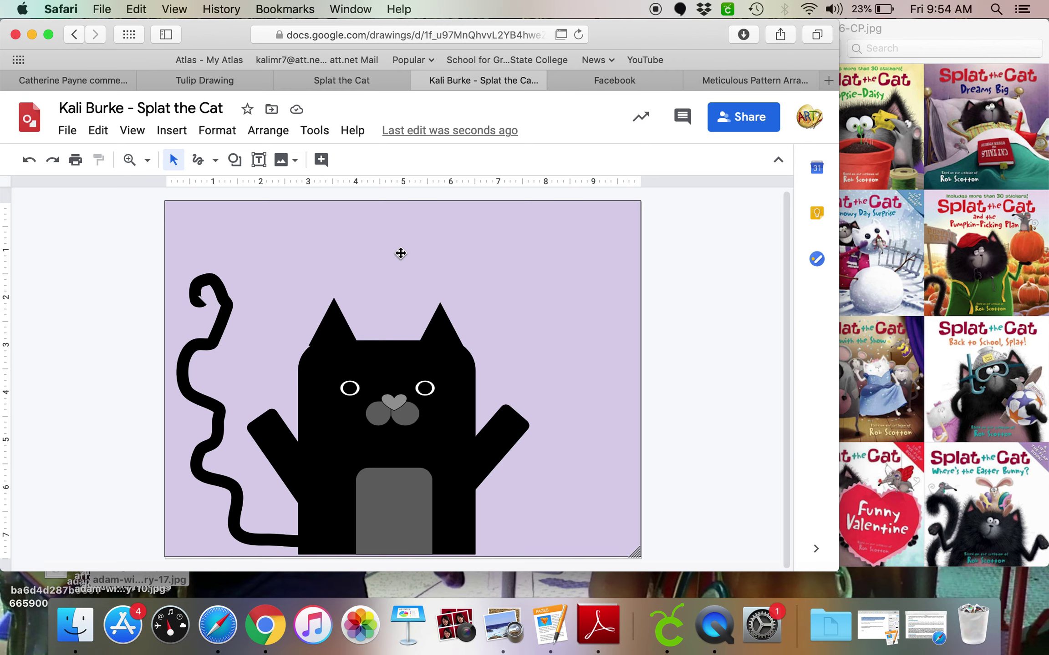
# - Add a two-line 'Splat the Cat / Goes to Art Class' title above the cat at size 48
pyautogui.click(400, 253)
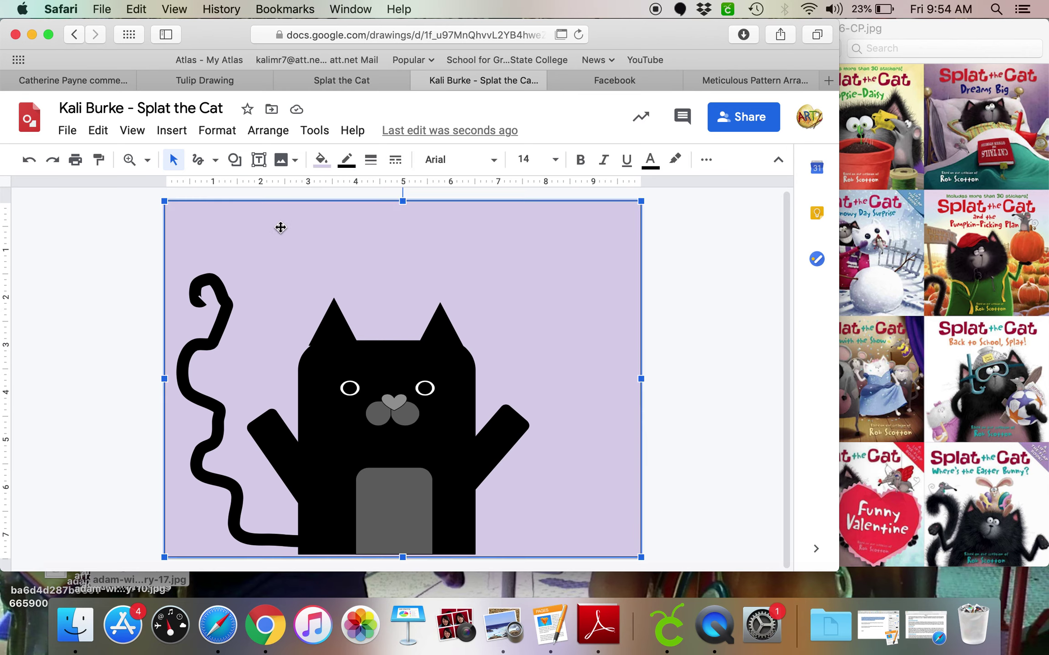
pyautogui.click(258, 160)
pyautogui.moveTo(240, 214); pyautogui.dragTo(601, 300)
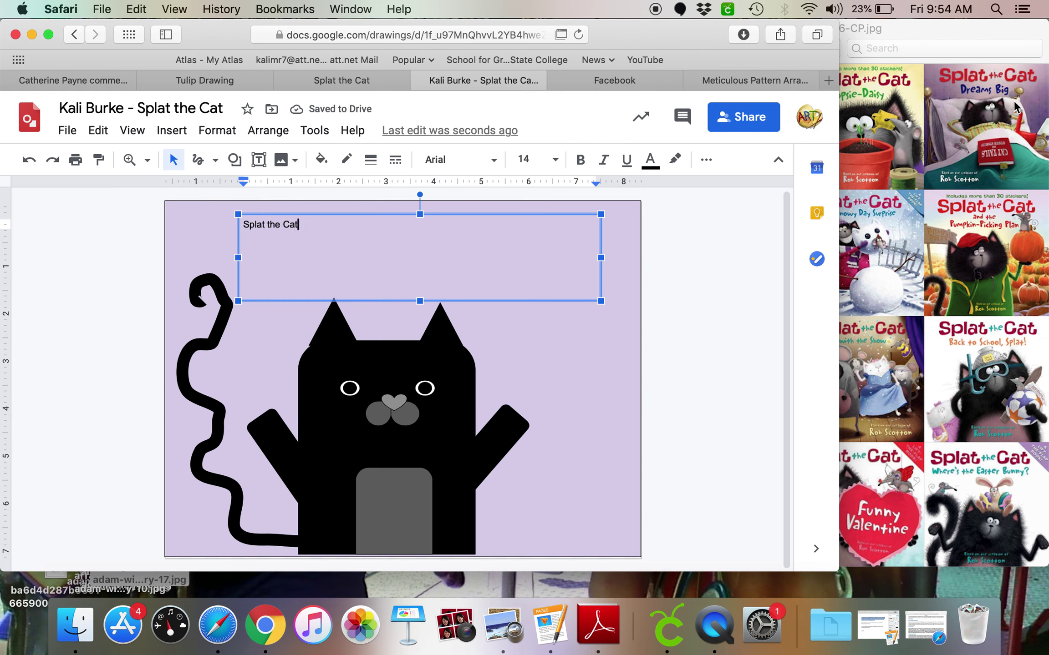
pyautogui.press('Return')
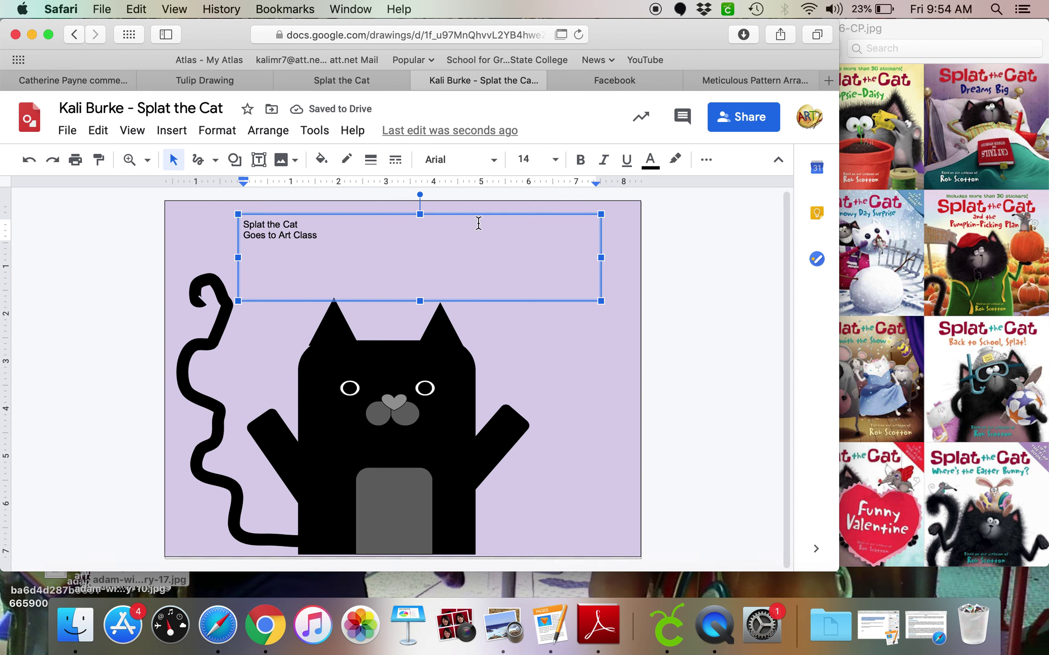
pyautogui.moveTo(318, 234); pyautogui.dragTo(237, 222)
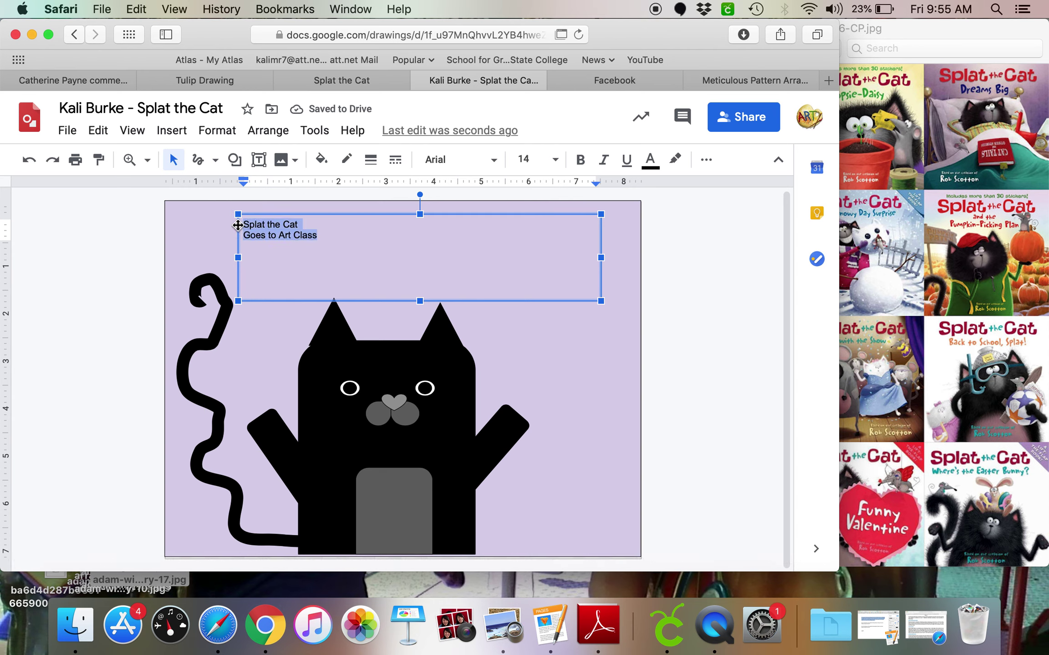
pyautogui.click(554, 160)
pyautogui.click(528, 502)
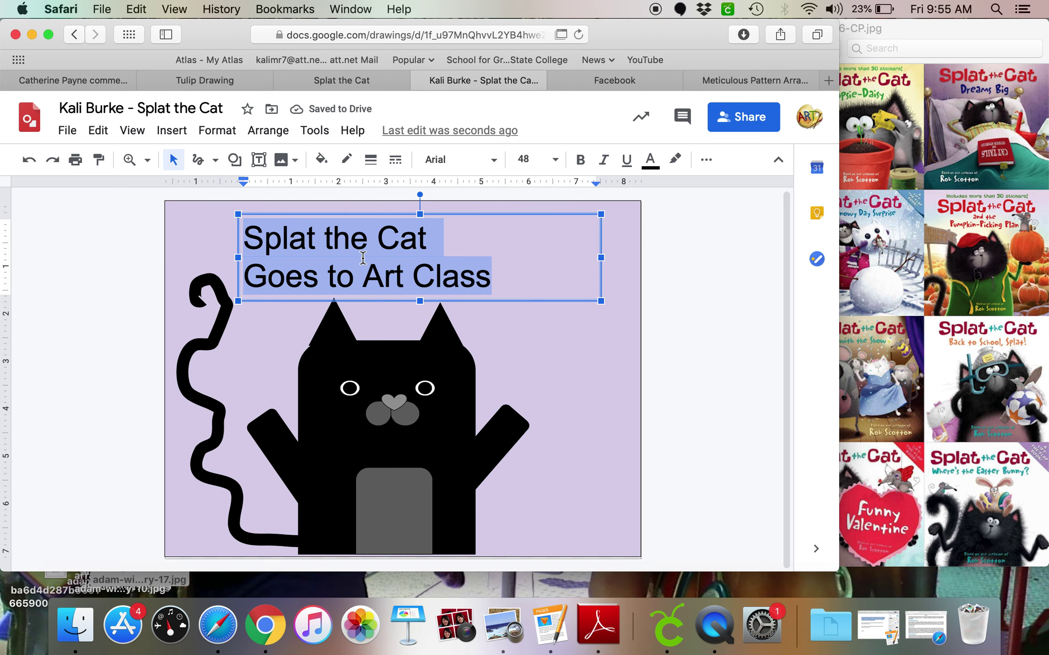
# - Enlarge the 'Splat the Cat' first line to size 60
pyautogui.click(994, 219)
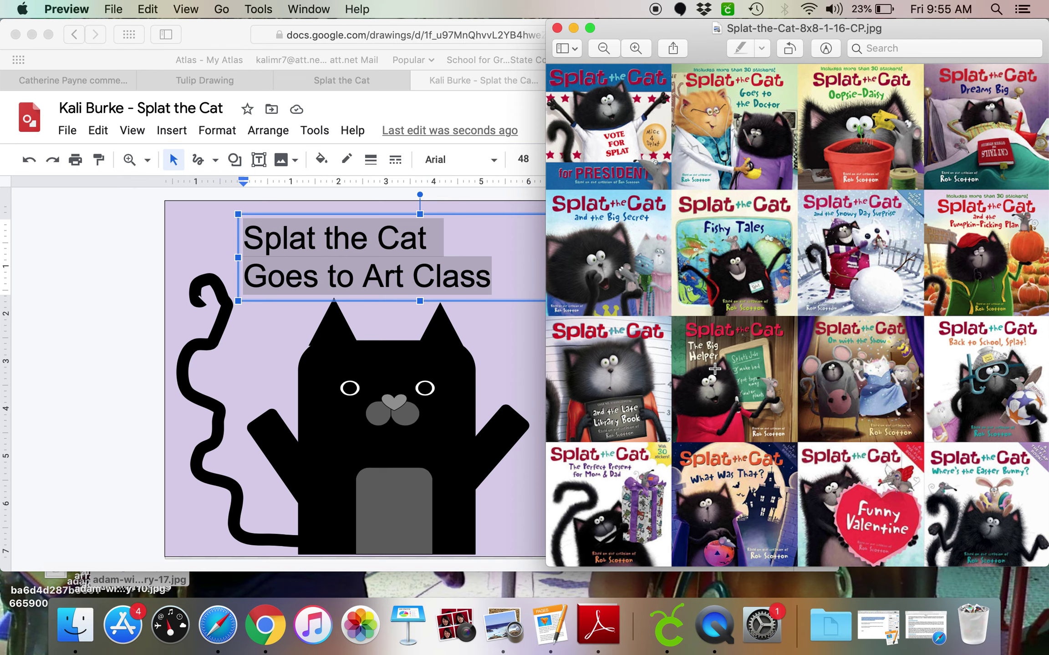
pyautogui.click(469, 292)
pyautogui.moveTo(457, 250); pyautogui.dragTo(239, 239)
pyautogui.click(528, 159)
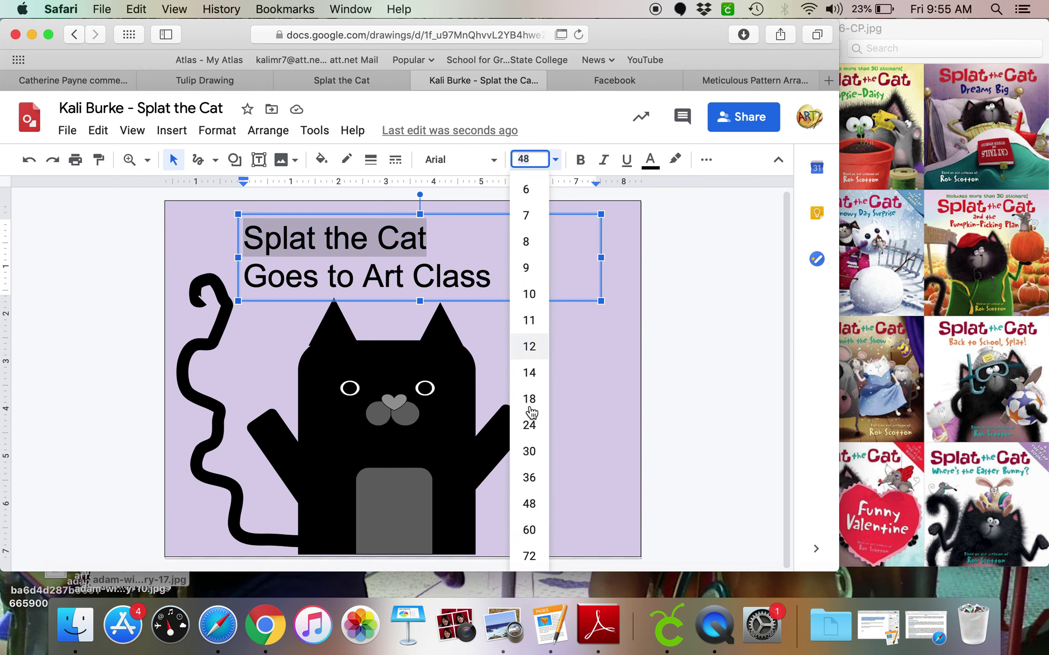
pyautogui.click(528, 531)
pyautogui.click(487, 272)
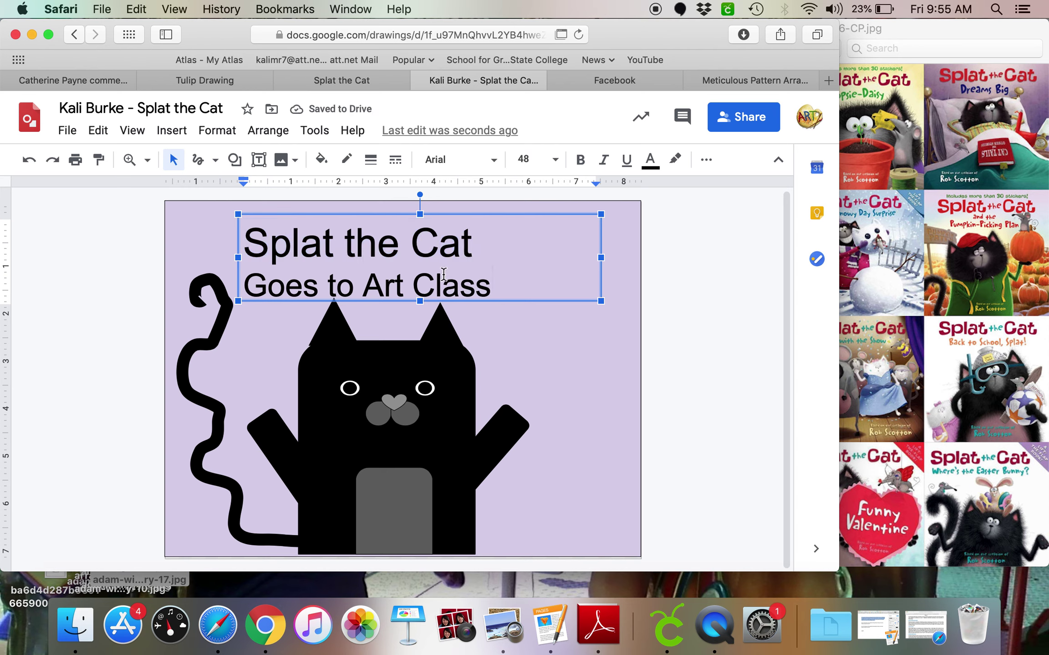
# - Change both title lines to the Cherry Cream Soda font
pyautogui.moveTo(473, 244); pyautogui.dragTo(237, 259)
pyautogui.click(486, 291)
pyautogui.moveTo(511, 292); pyautogui.dragTo(244, 236)
pyautogui.click(484, 158)
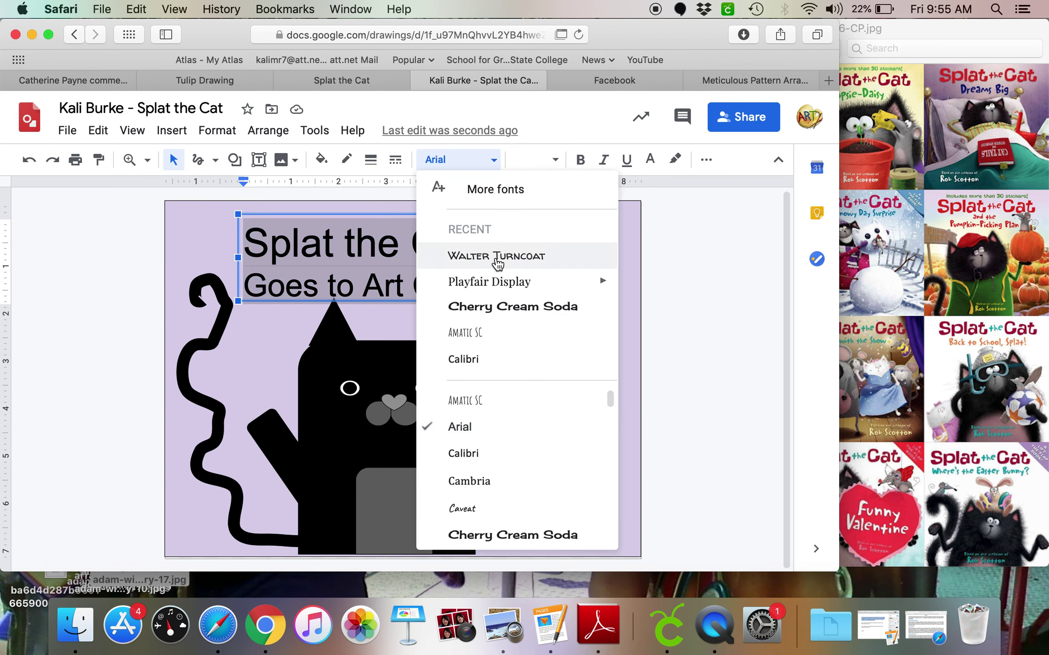
pyautogui.click(523, 307)
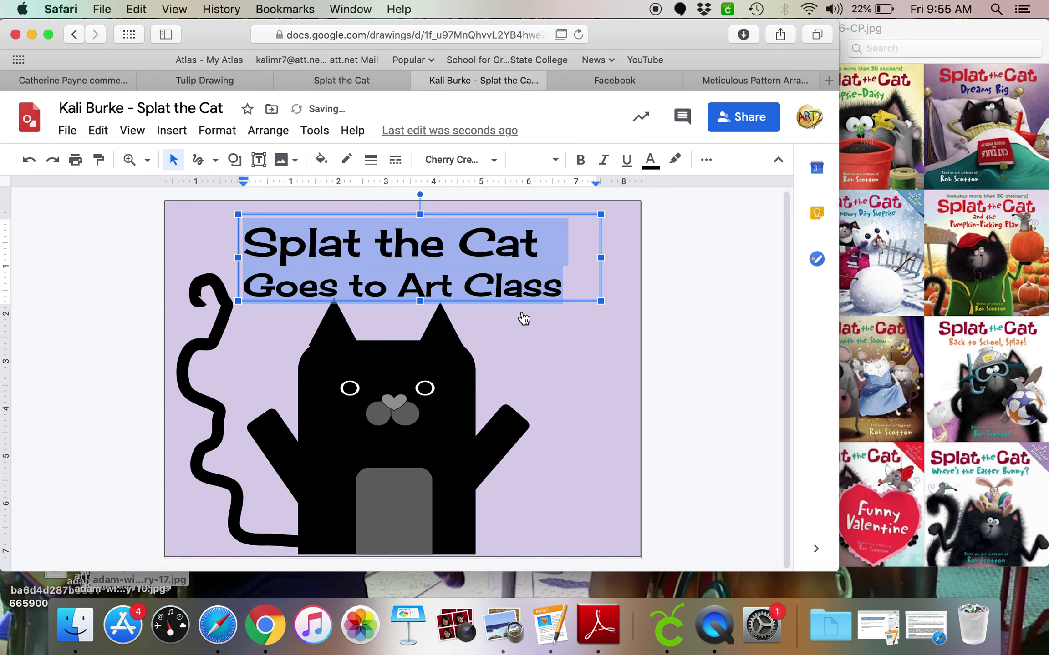
pyautogui.click(522, 273)
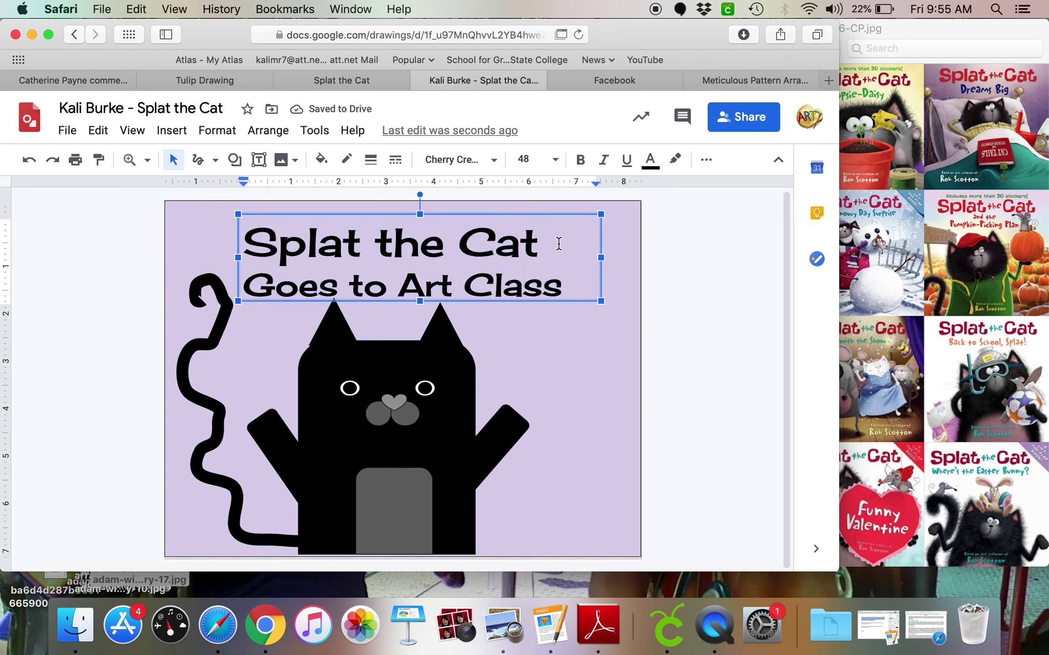
# - Make the 'Splat the Cat' line red
pyautogui.moveTo(547, 244); pyautogui.dragTo(244, 242)
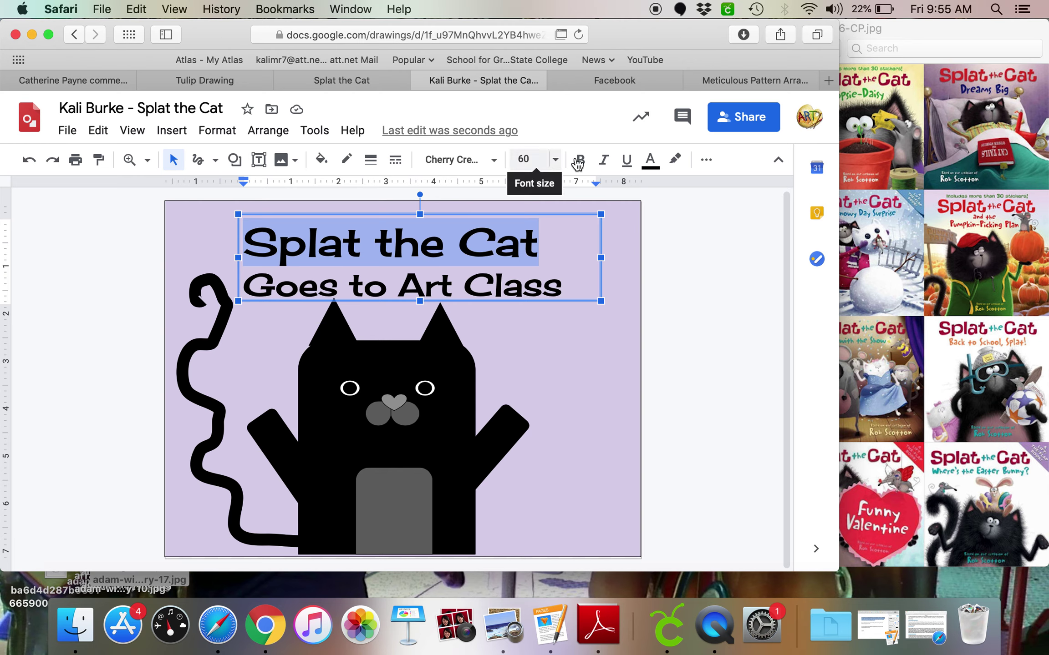
pyautogui.click(650, 170)
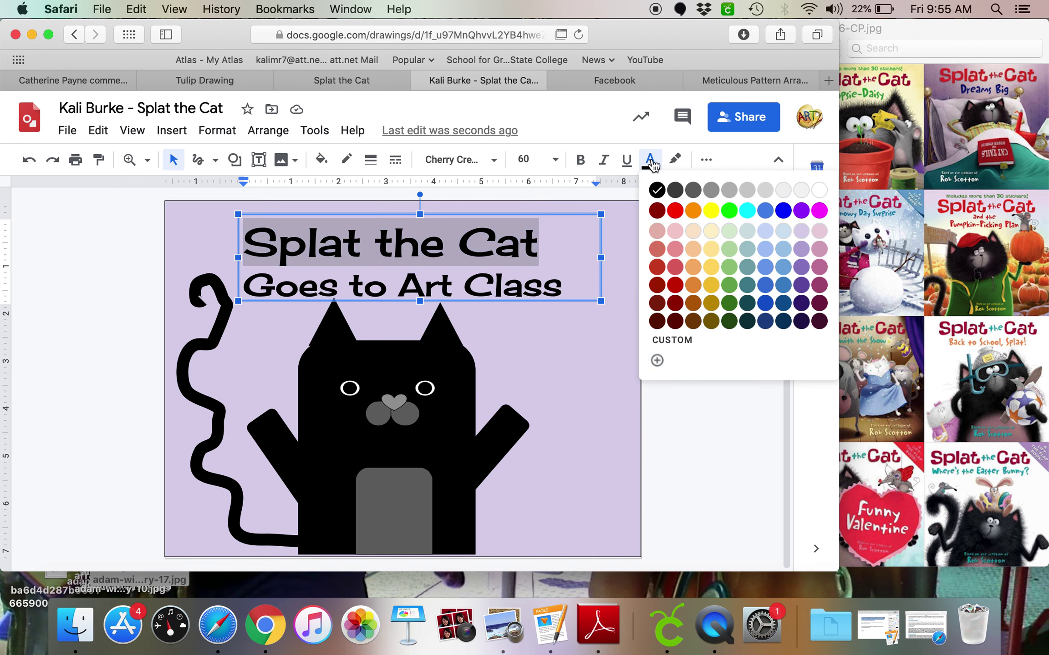
pyautogui.click(676, 211)
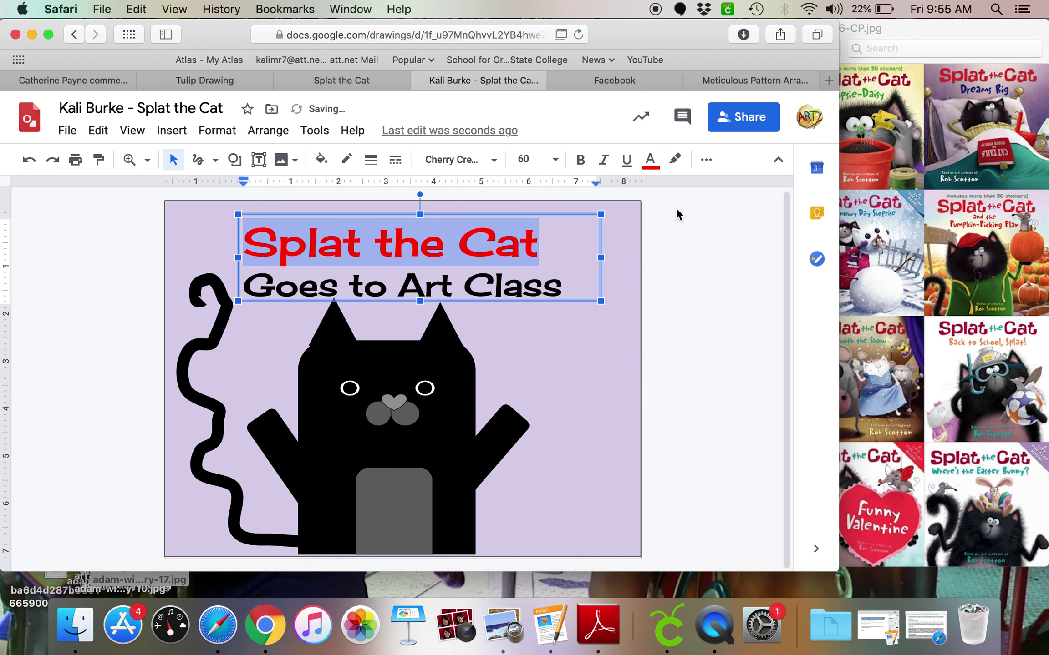
pyautogui.click(572, 339)
# - Shrink the word 'the' in the title to size 48
pyautogui.click(433, 251)
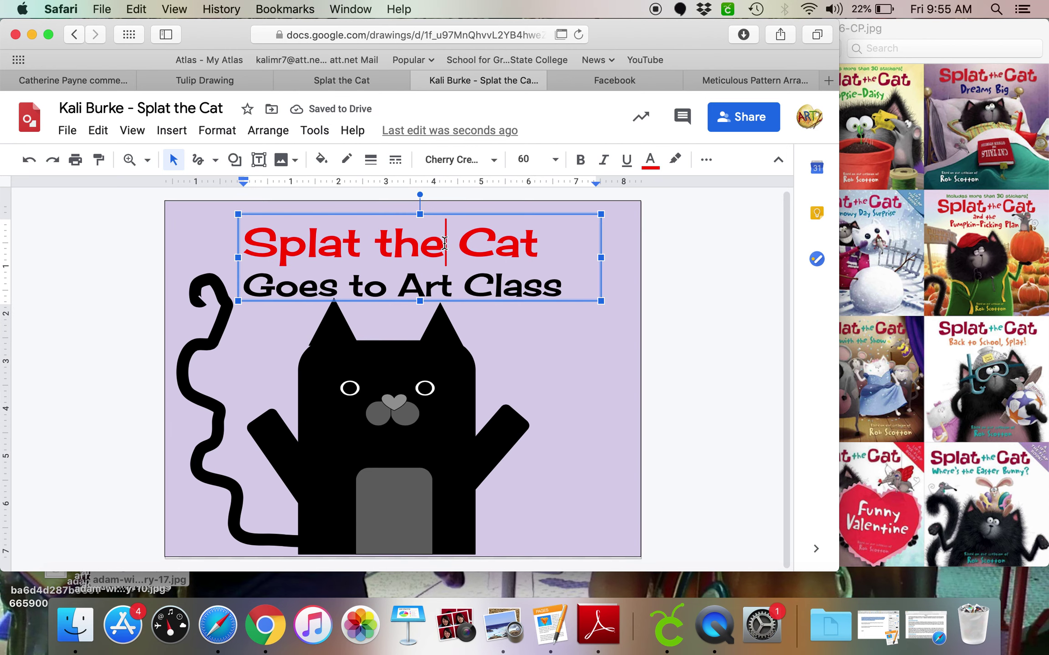
pyautogui.moveTo(444, 248); pyautogui.dragTo(378, 243)
pyautogui.click(529, 159)
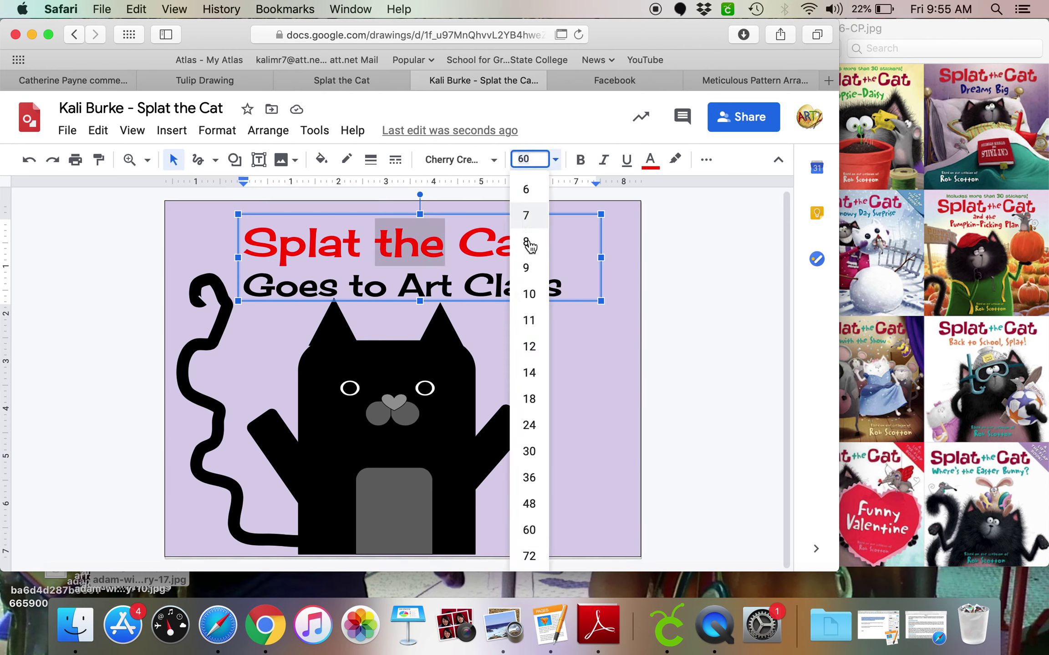
pyautogui.click(520, 506)
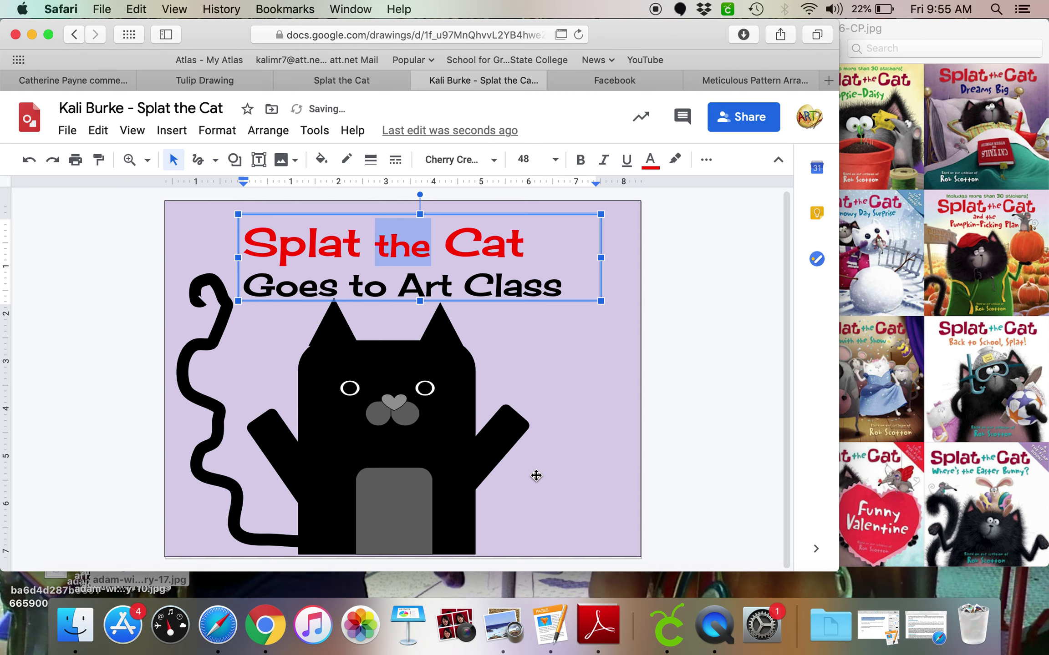
pyautogui.click(556, 393)
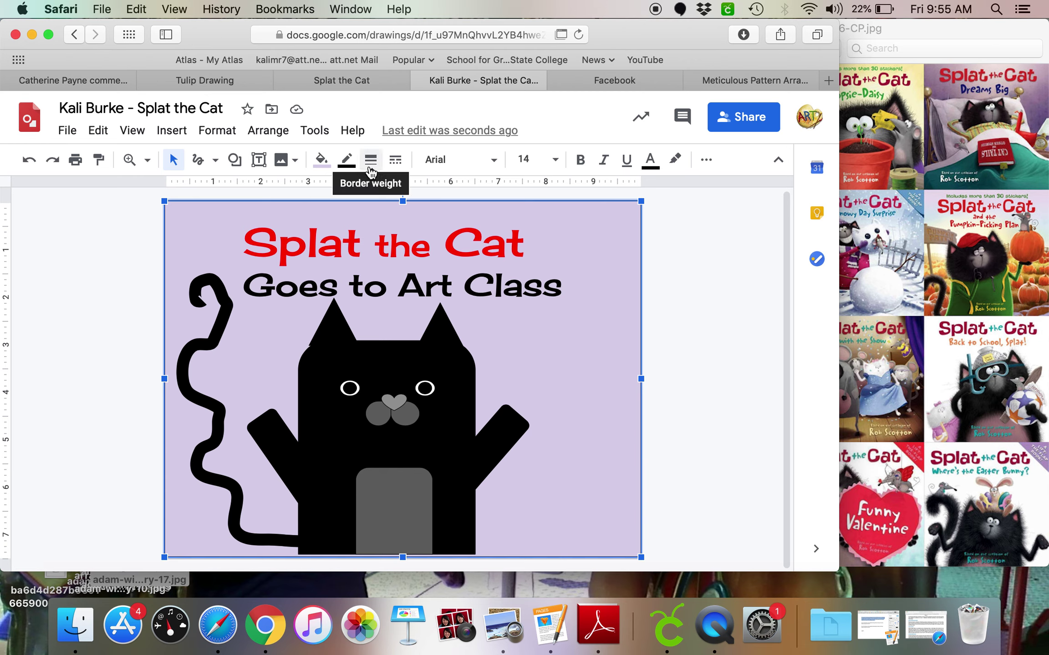
# - Search the web for 'paint palette' images and insert the first result
pyautogui.click(281, 162)
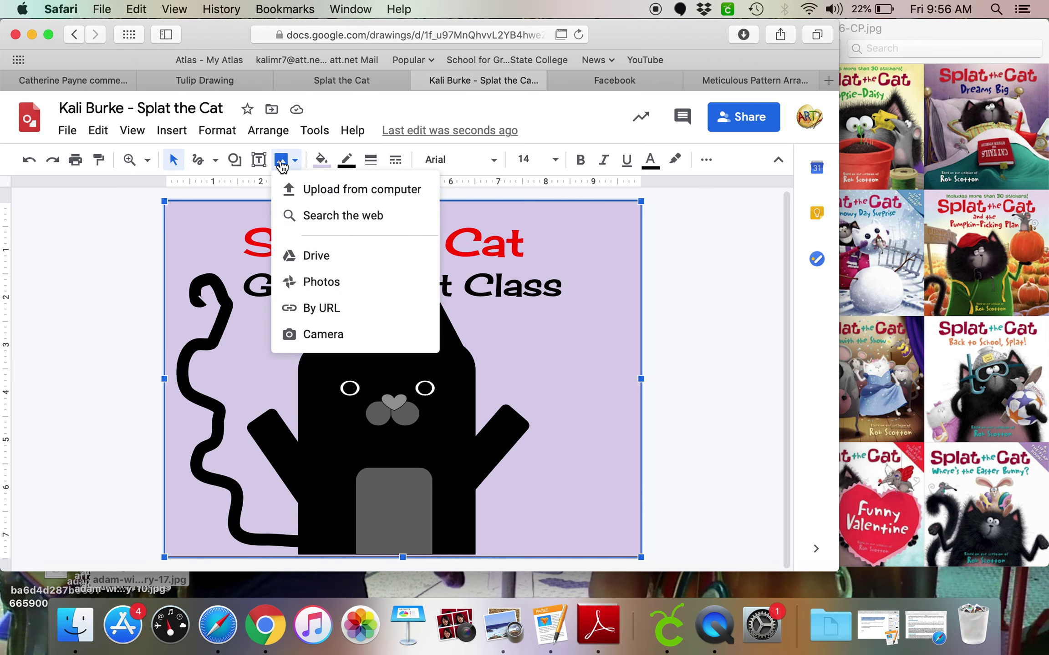
pyautogui.click(320, 223)
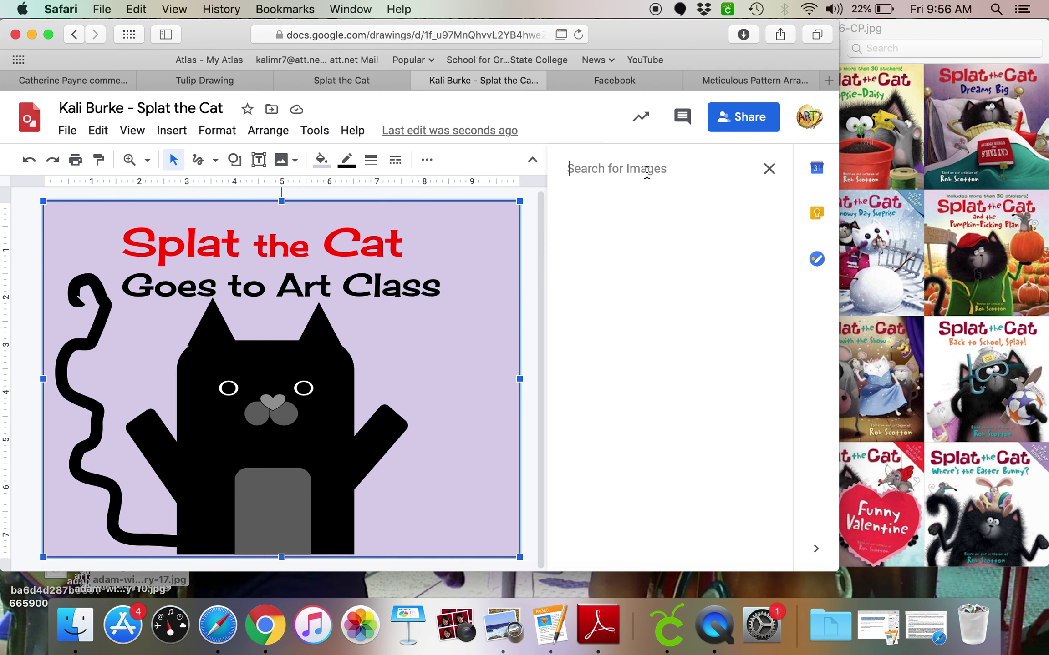
pyautogui.write('pi')
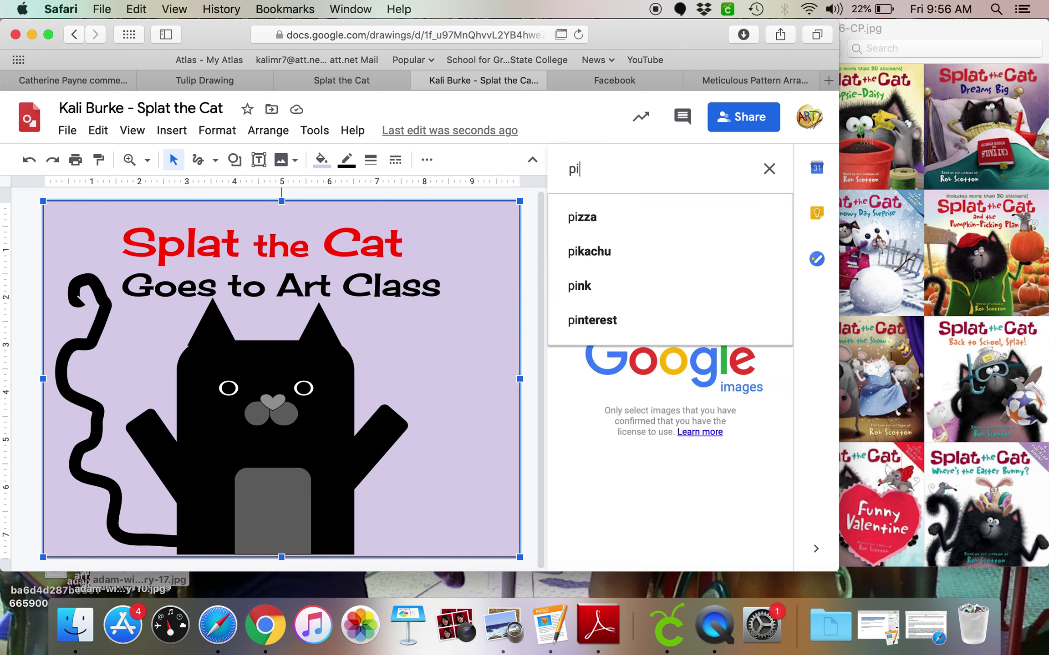
pyautogui.press('BackSpace')
pyautogui.write('a')
pyautogui.write('pa')
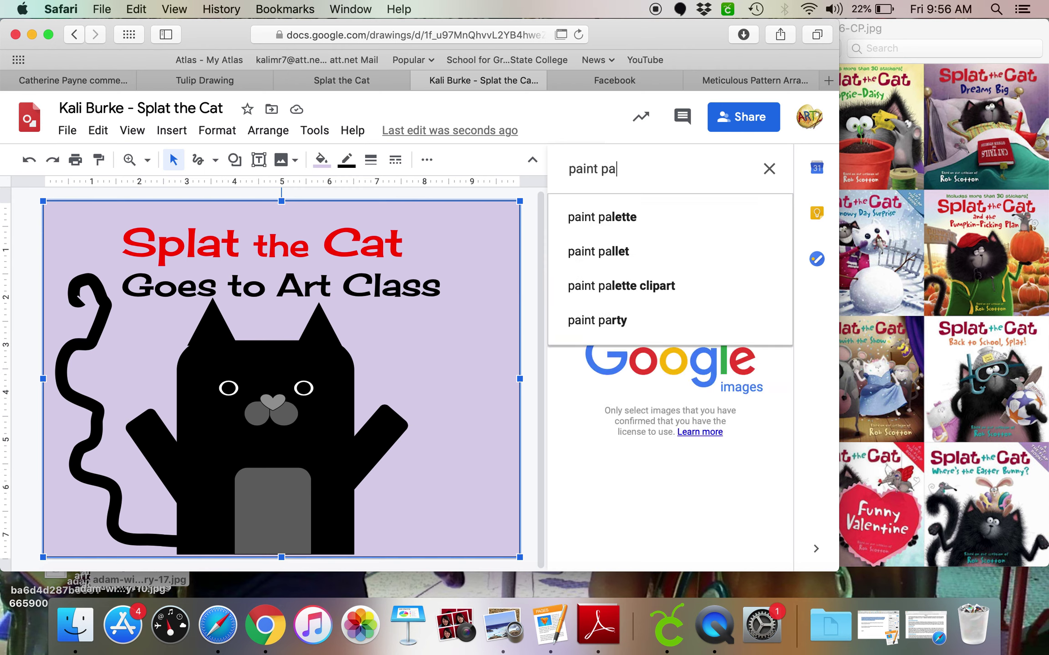
pyautogui.click(660, 211)
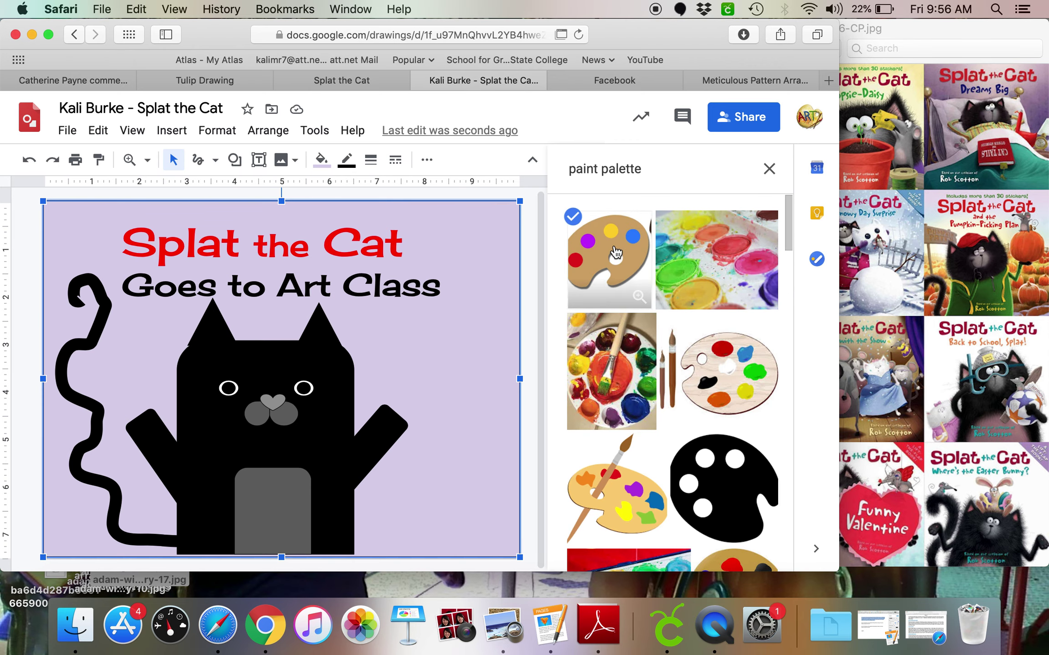
pyautogui.click(615, 252)
pyautogui.click(751, 555)
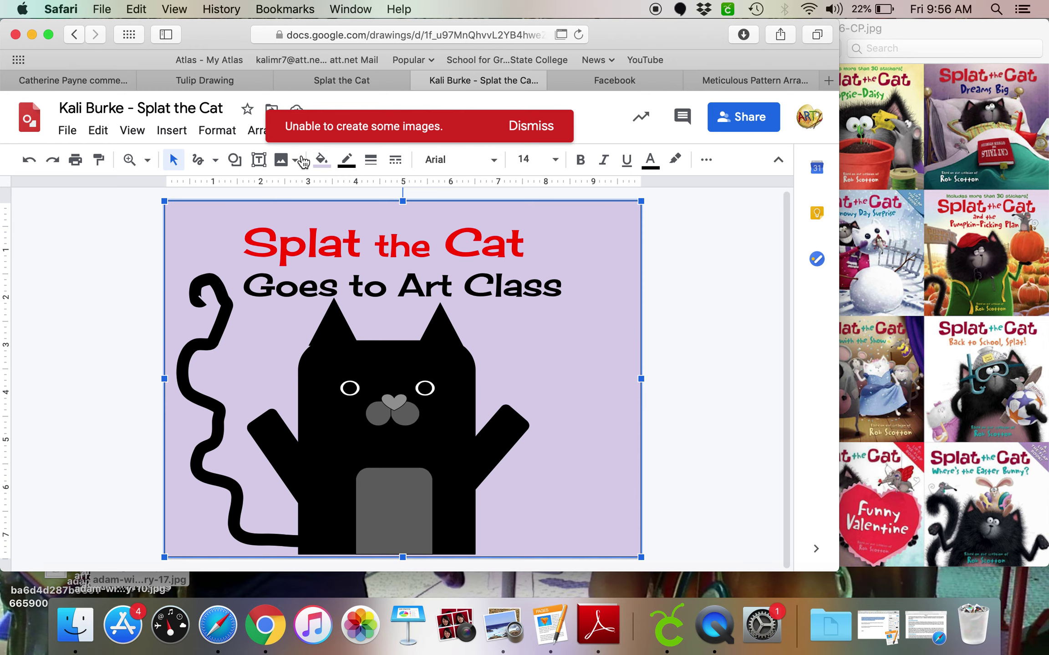
# - Insert the paint palette image with a paintbrush, dismissing the image error
pyautogui.click(282, 161)
pyautogui.click(320, 217)
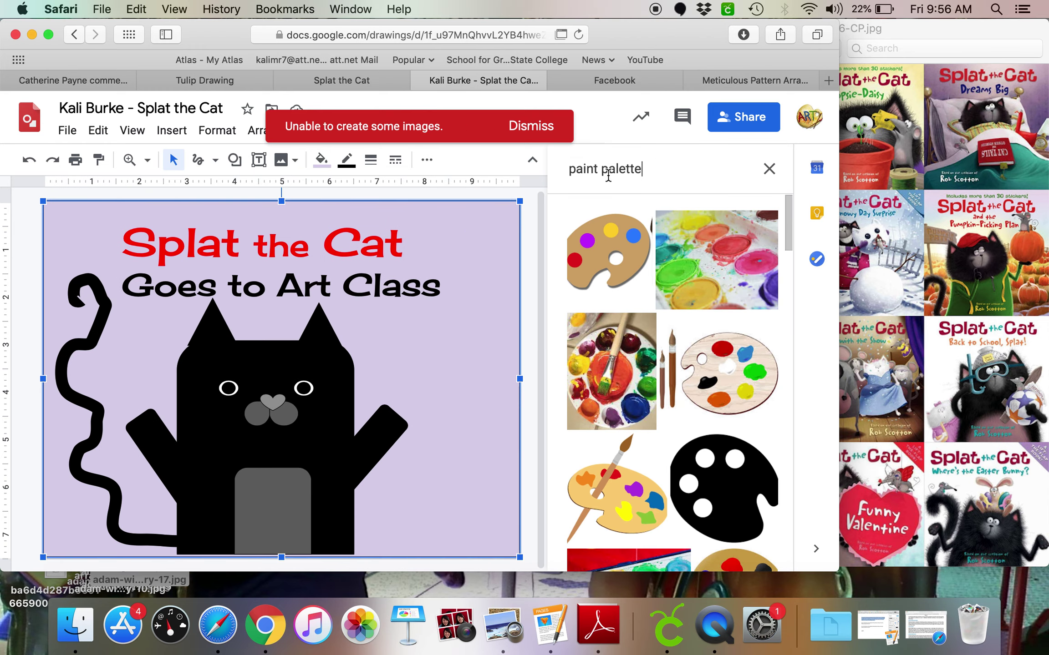
pyautogui.click(630, 491)
pyautogui.click(633, 490)
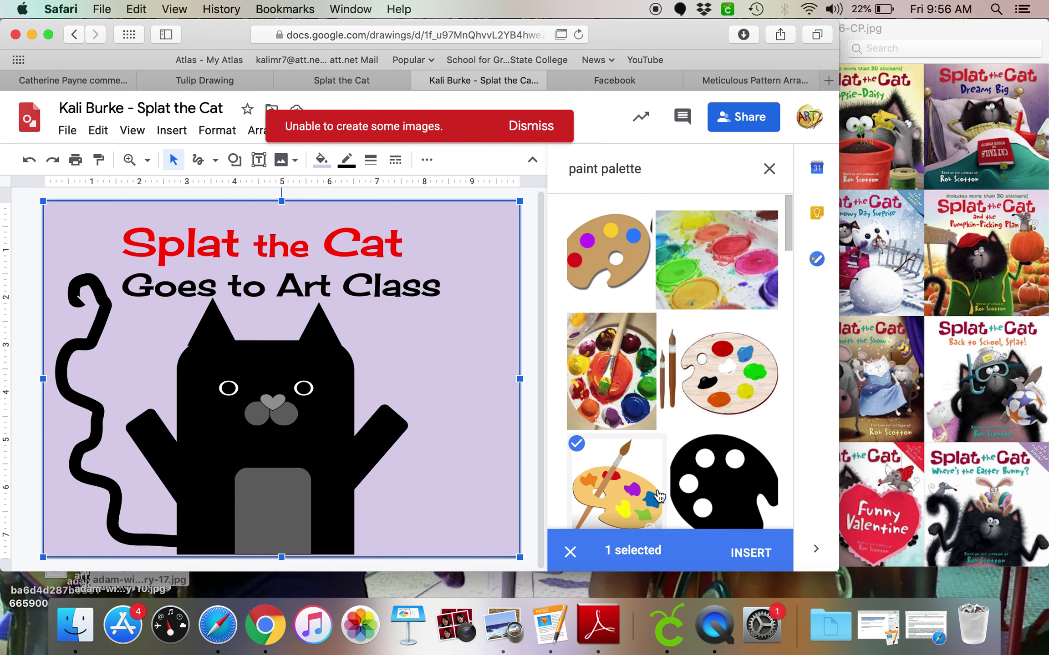
pyautogui.click(750, 552)
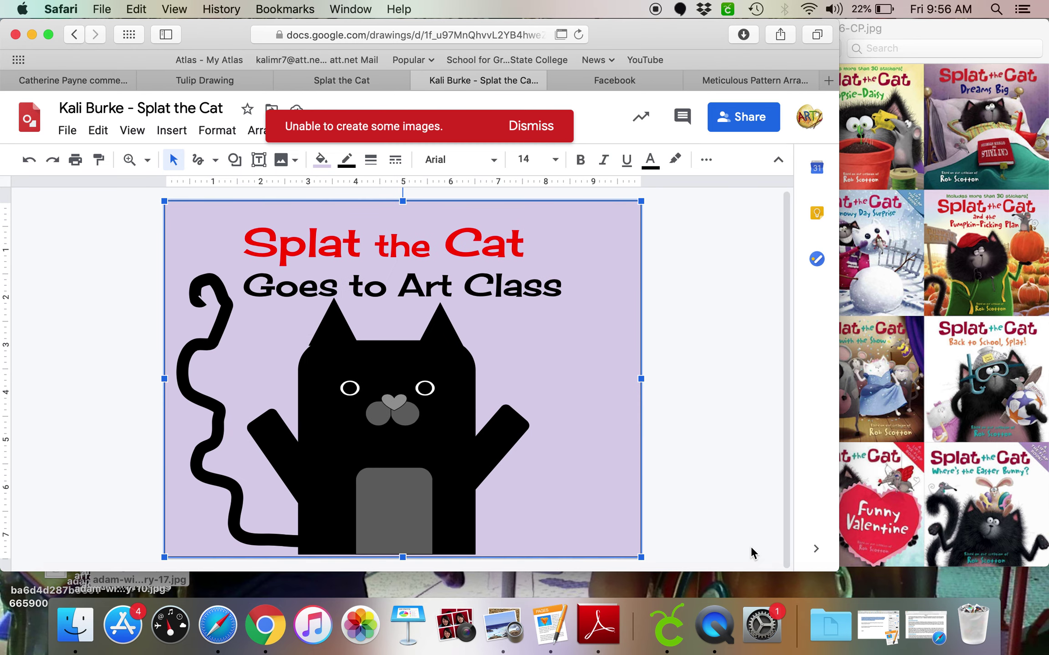
pyautogui.click(535, 131)
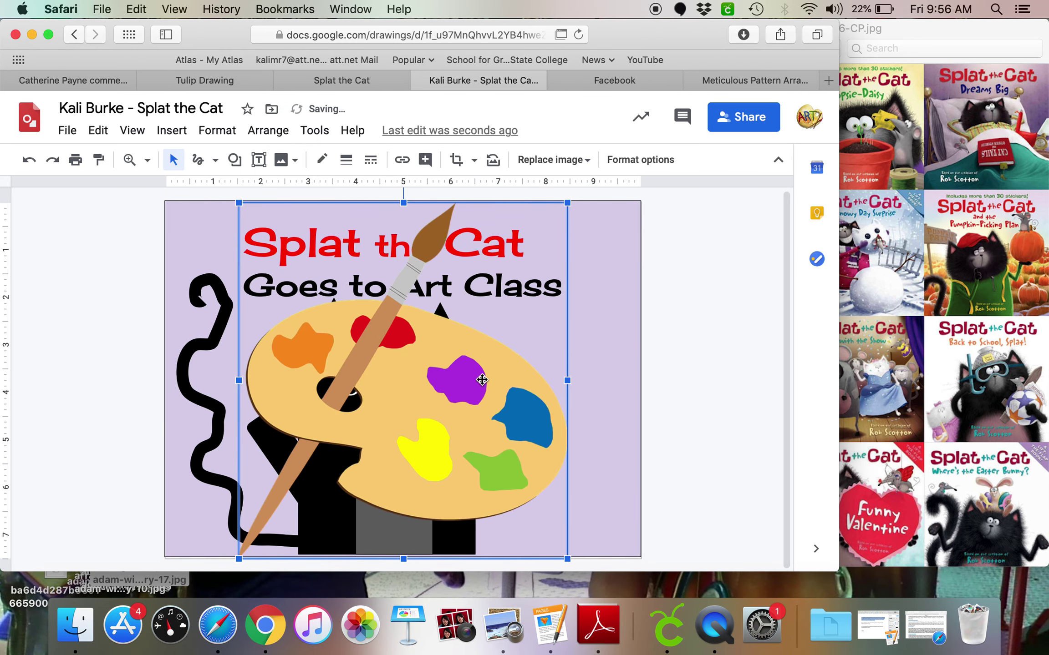
# - Shrink the palette, place it beside the cat's right paw, then return to the Classroom assignment
pyautogui.moveTo(567, 559); pyautogui.dragTo(365, 339)
pyautogui.moveTo(327, 268); pyautogui.dragTo(577, 401)
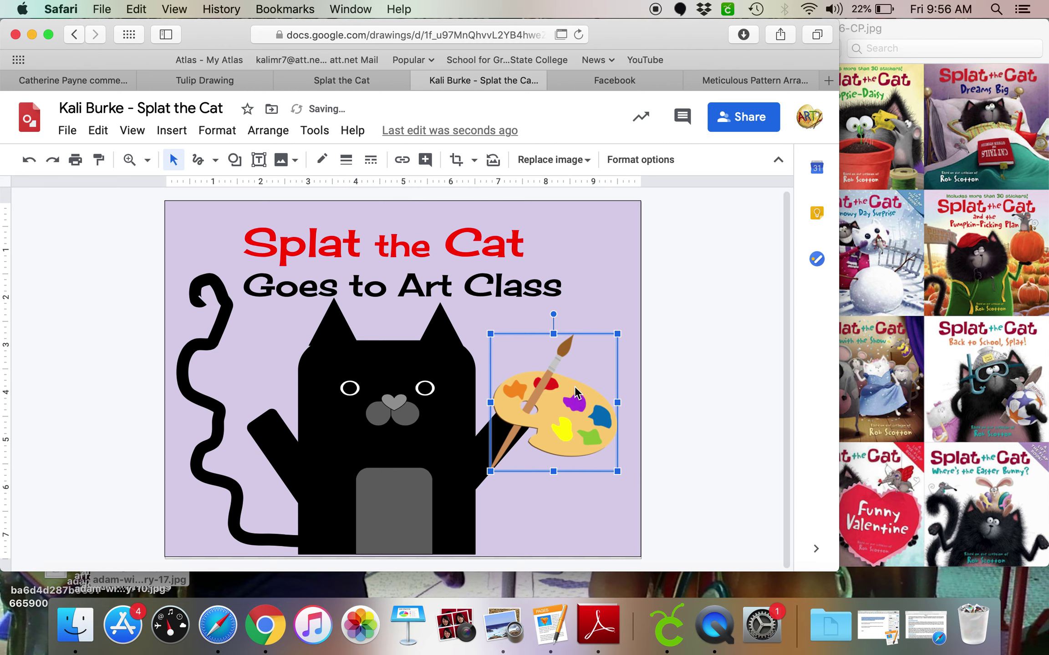
pyautogui.click(588, 512)
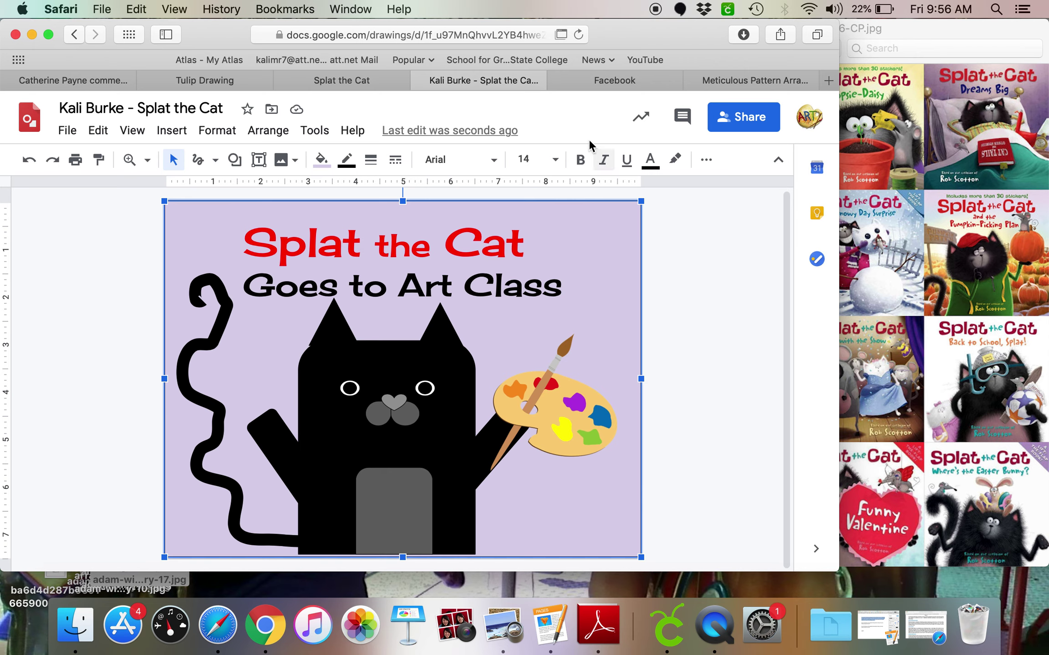
pyautogui.click(360, 81)
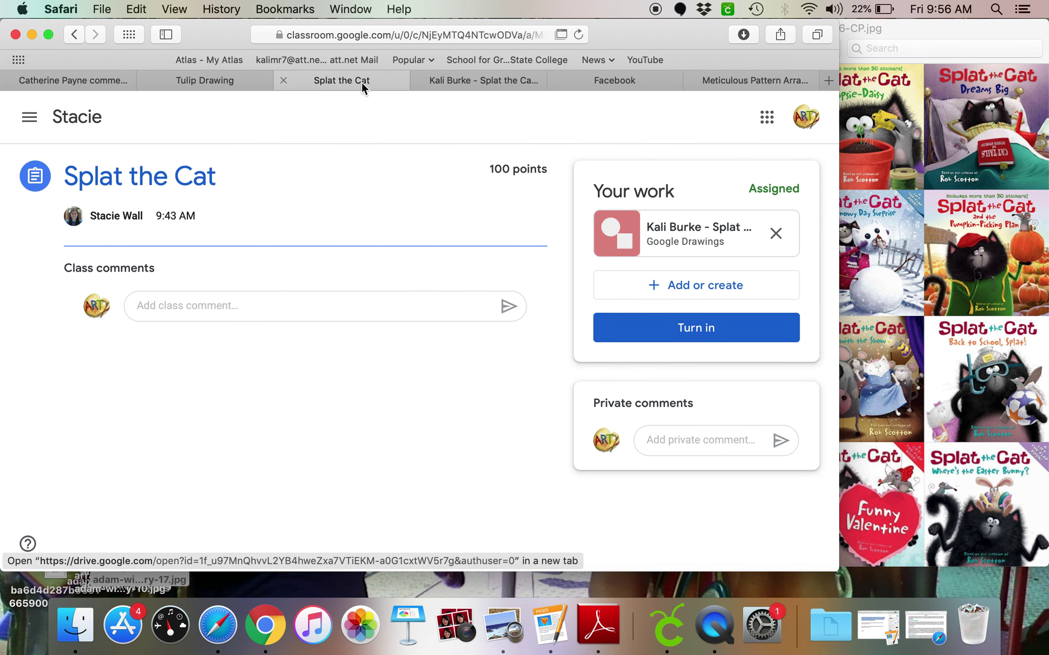
# - Turn in the Splat the Cat drawing and confirm the submission
pyautogui.click(662, 329)
pyautogui.click(556, 394)
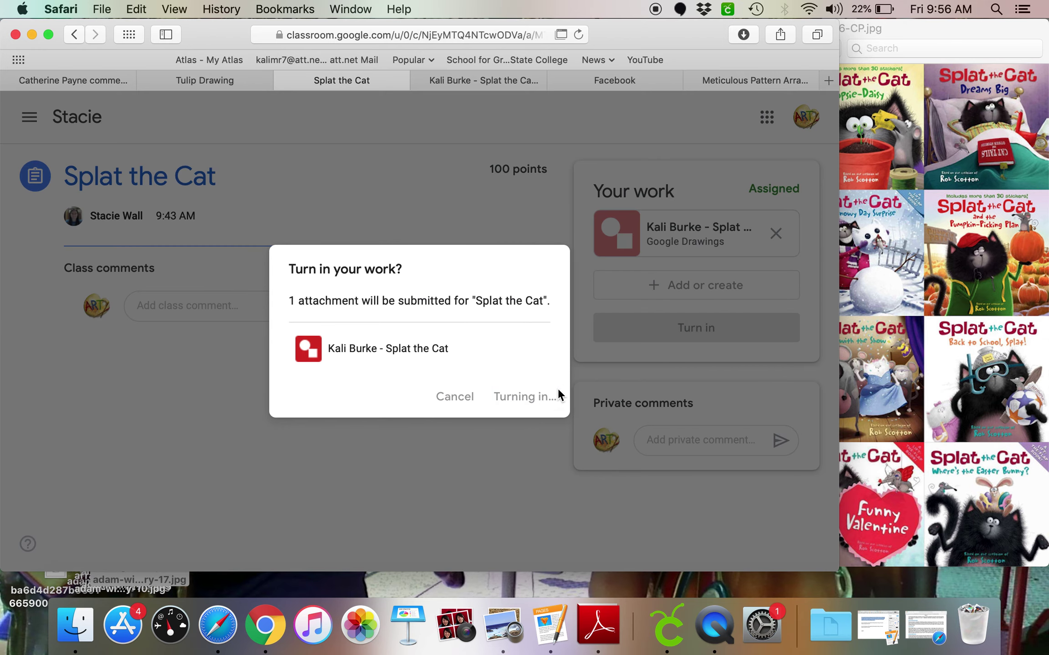